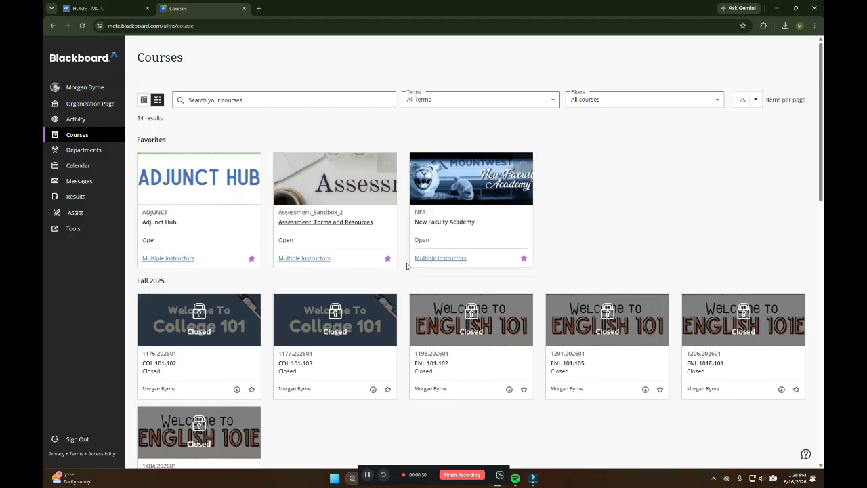
# - Open the Adjunct Hub course and expand the Instructional Design module and its Student Learning and Engagement folder
pyautogui.click(232, 217)
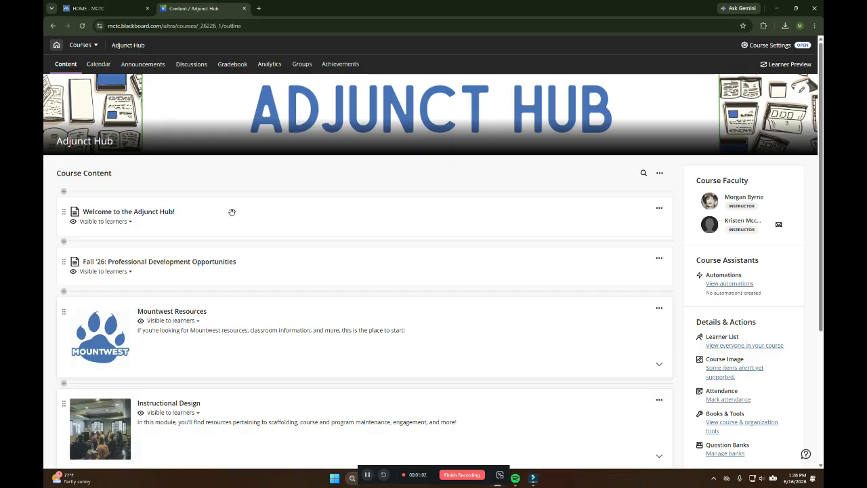
pyautogui.scroll(-2, 232, 212)
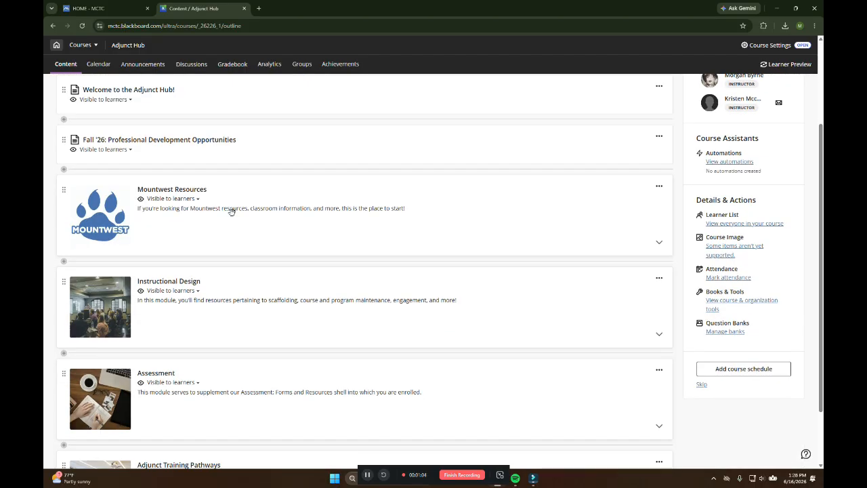
pyautogui.click(195, 284)
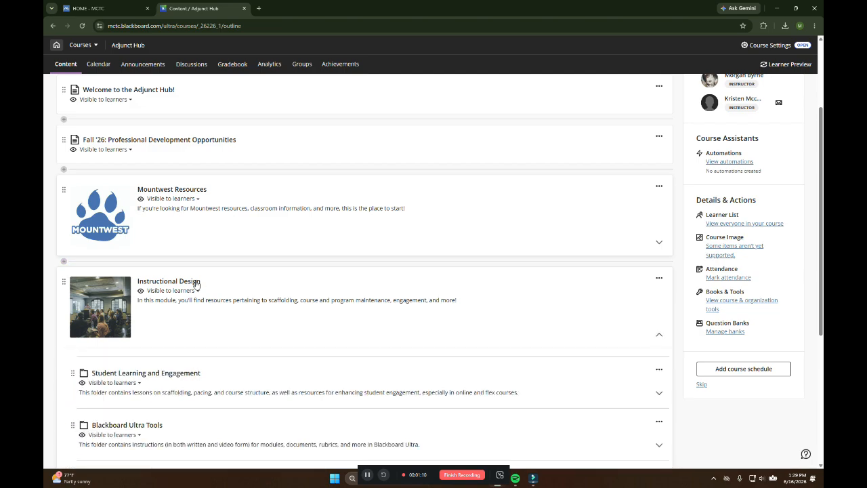
pyautogui.scroll(-2, 195, 284)
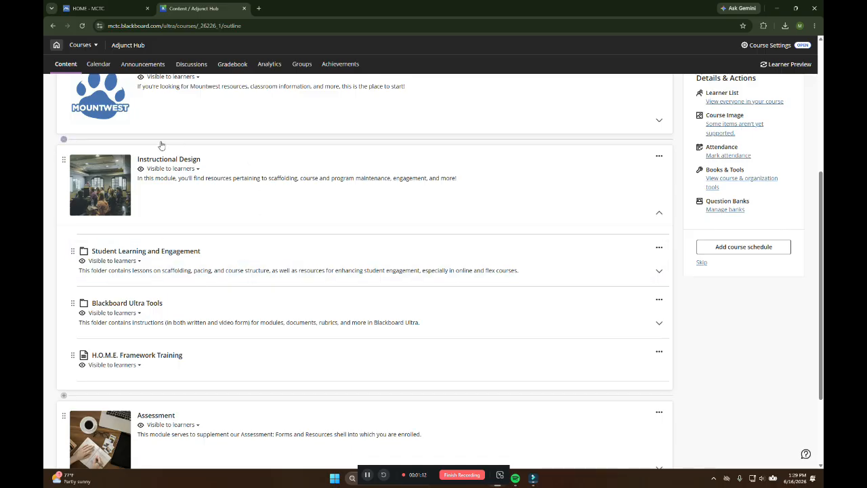
pyautogui.click(177, 251)
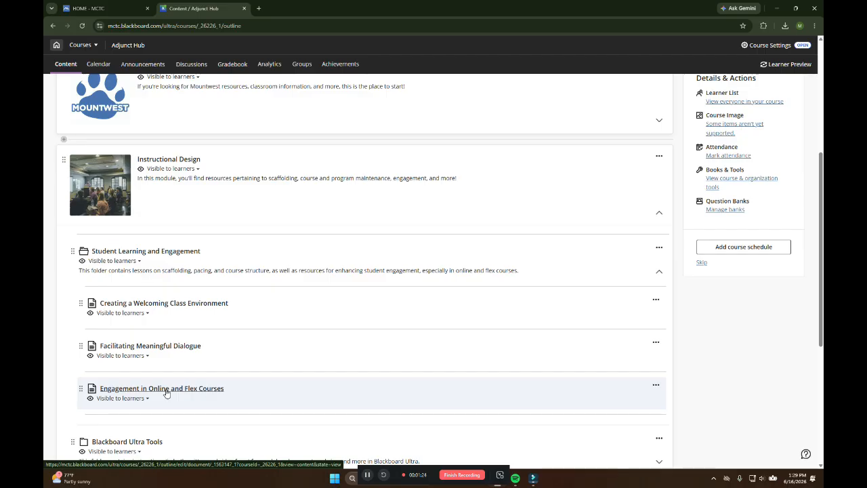
# - Review the "Creating a Welcoming Class Environment" document from its introduction through the embedded video, and close it
pyautogui.click(189, 306)
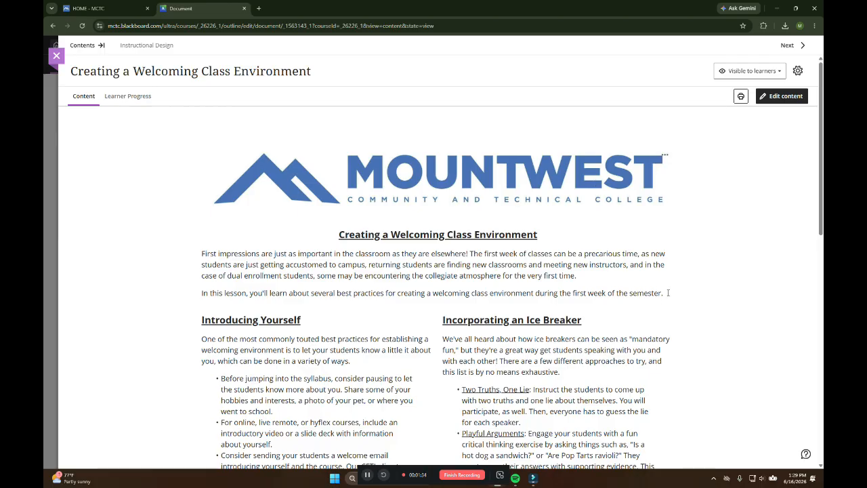
pyautogui.scroll(-2, 593, 181)
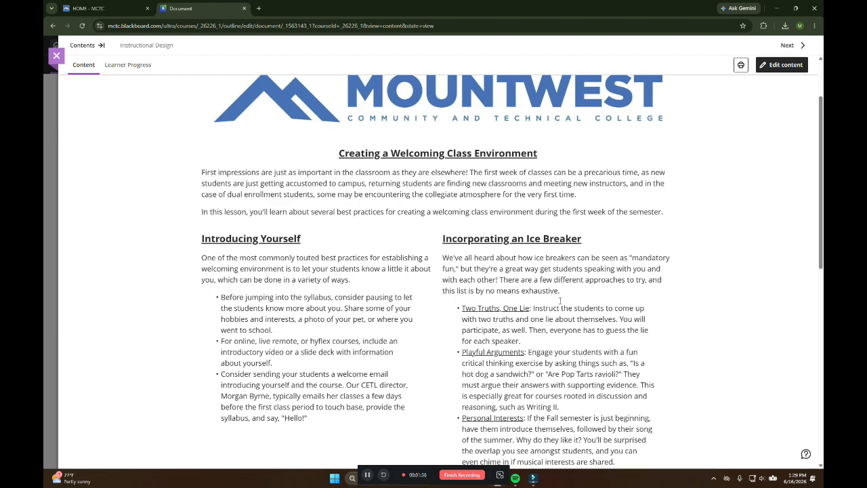
pyautogui.scroll(-3, 518, 293)
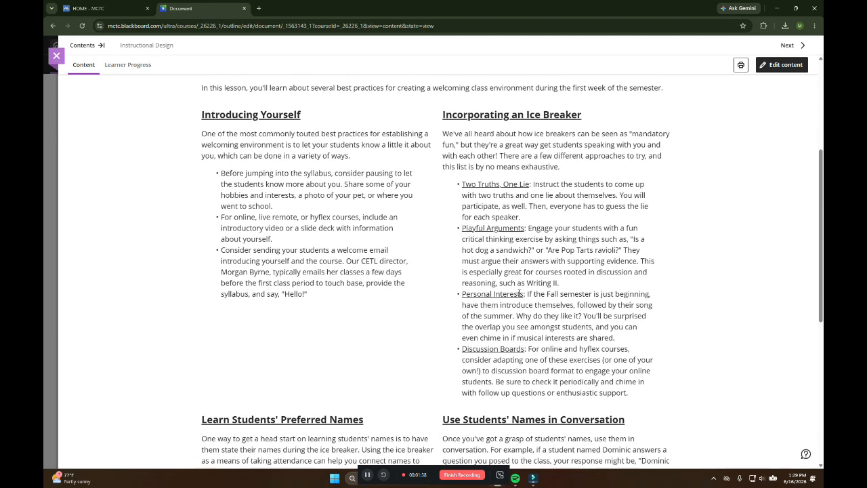
pyautogui.scroll(-3, 519, 294)
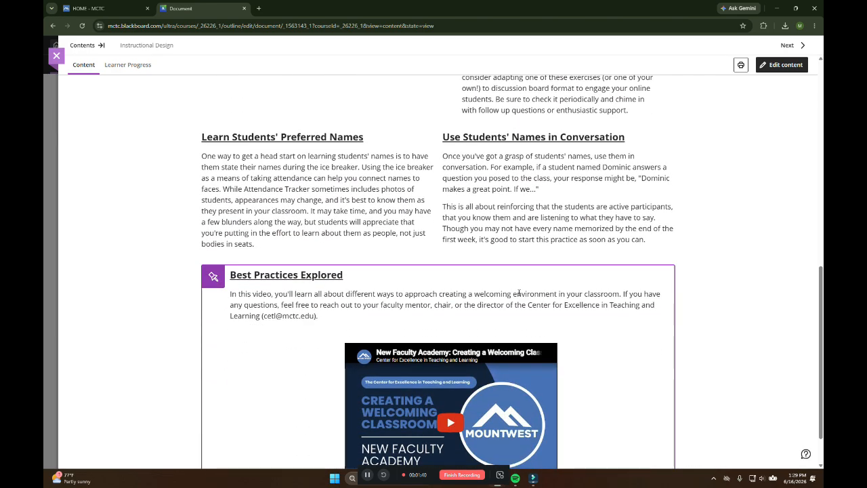
pyautogui.scroll(-1, 518, 294)
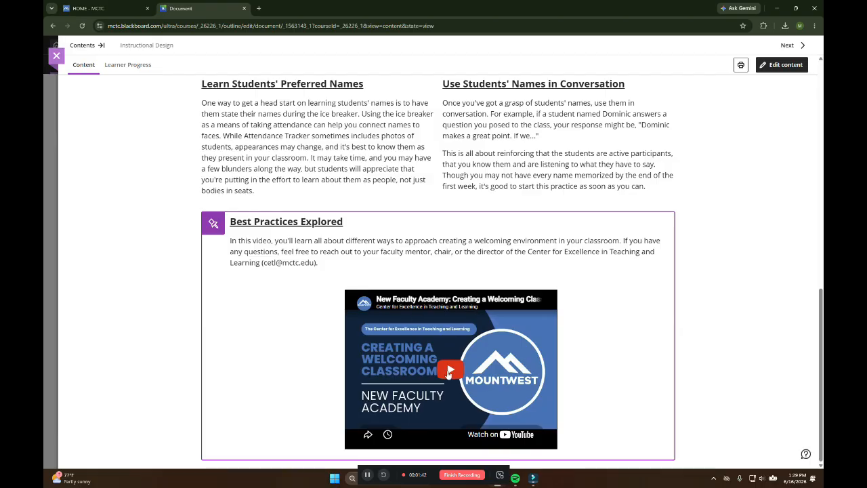
pyautogui.scroll(5, 672, 380)
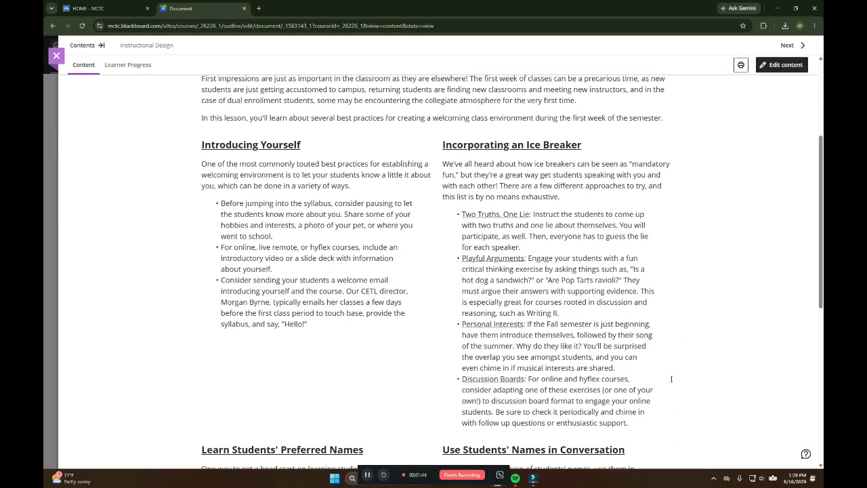
pyautogui.scroll(2, 671, 378)
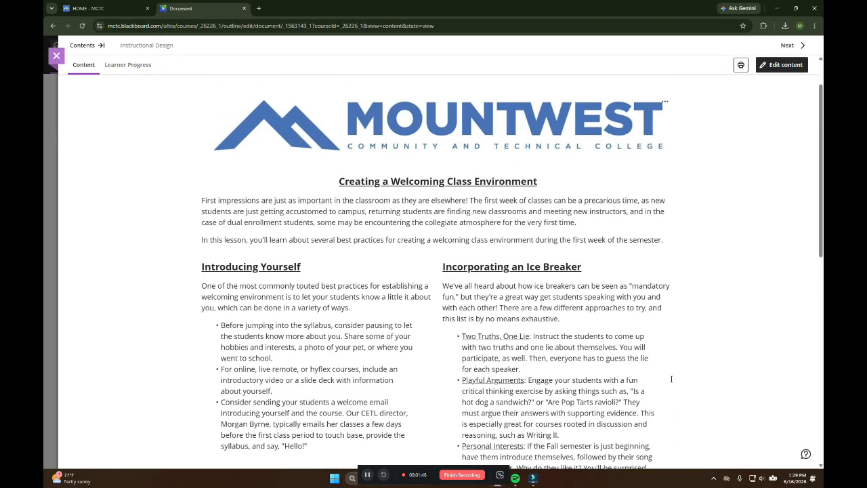
pyautogui.scroll(1, 671, 379)
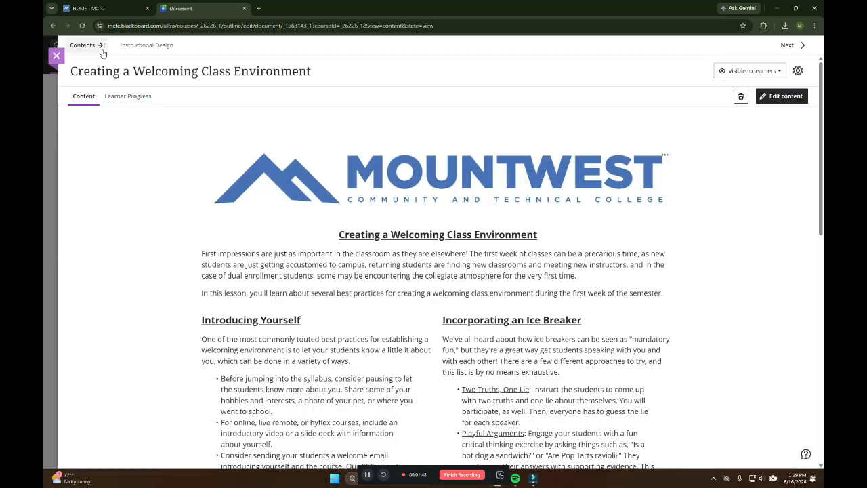
pyautogui.click(55, 56)
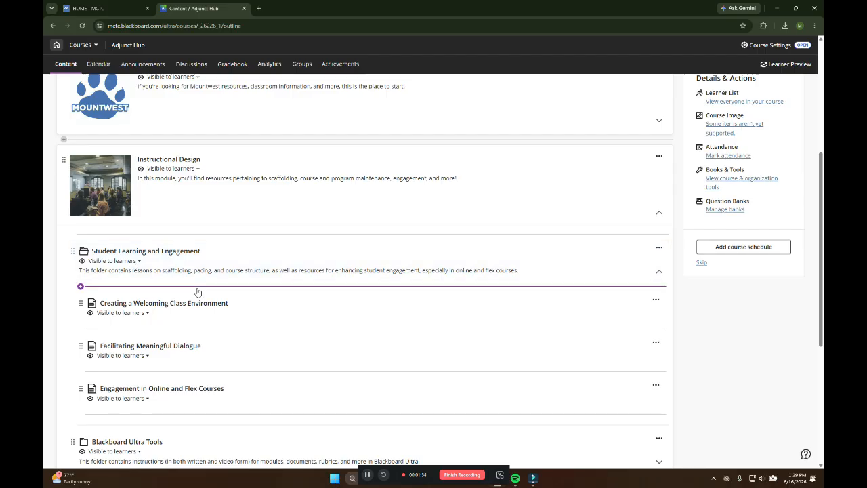
# - Create a new document at the start of the Student Learning and Engagement folder and name it "Title"
pyautogui.click(80, 286)
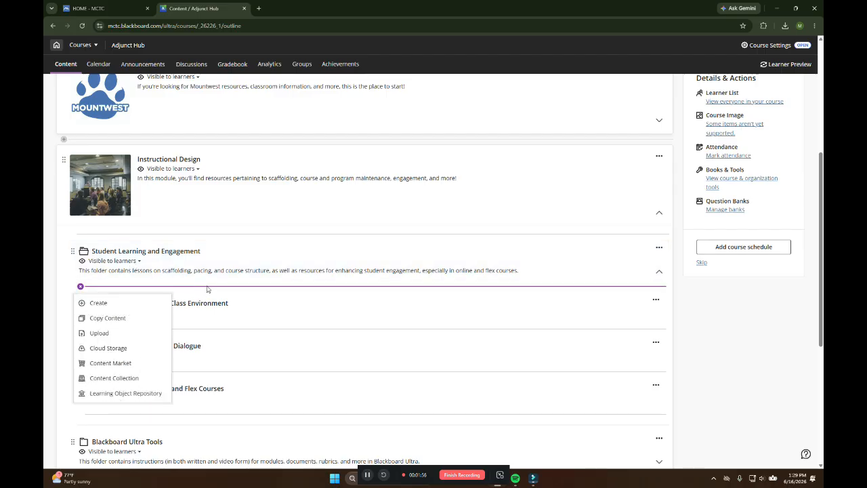
pyautogui.click(117, 299)
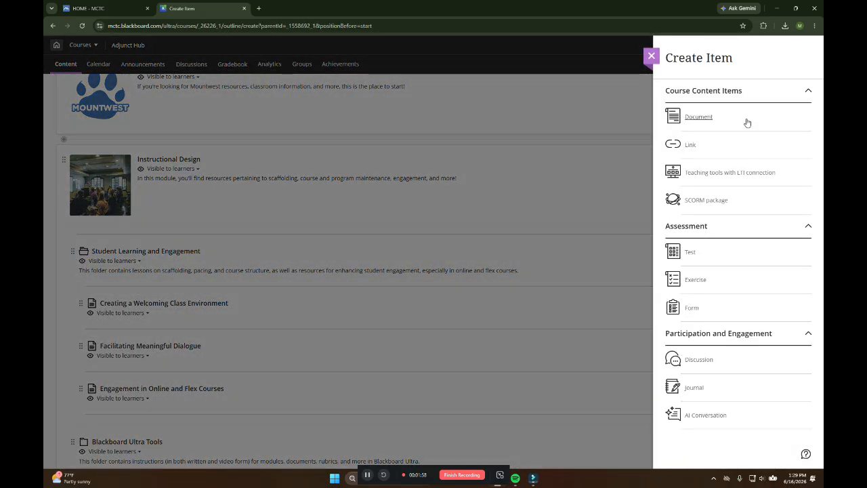
pyautogui.click(729, 117)
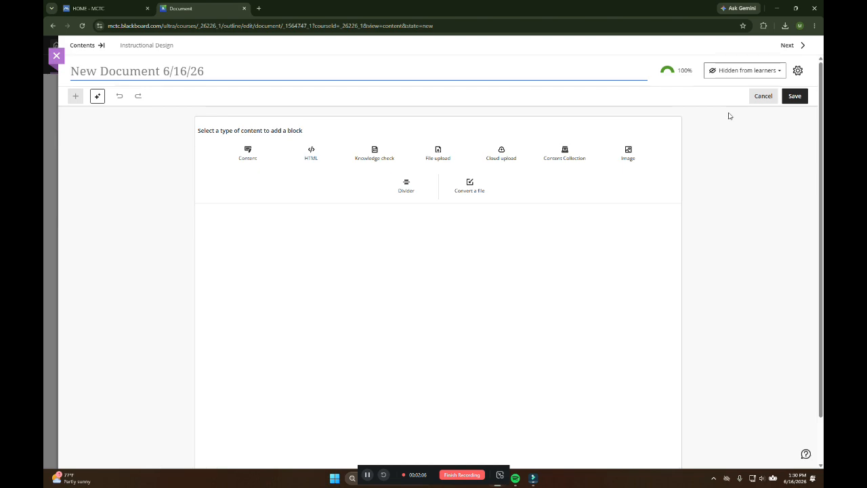
pyautogui.write('Title')
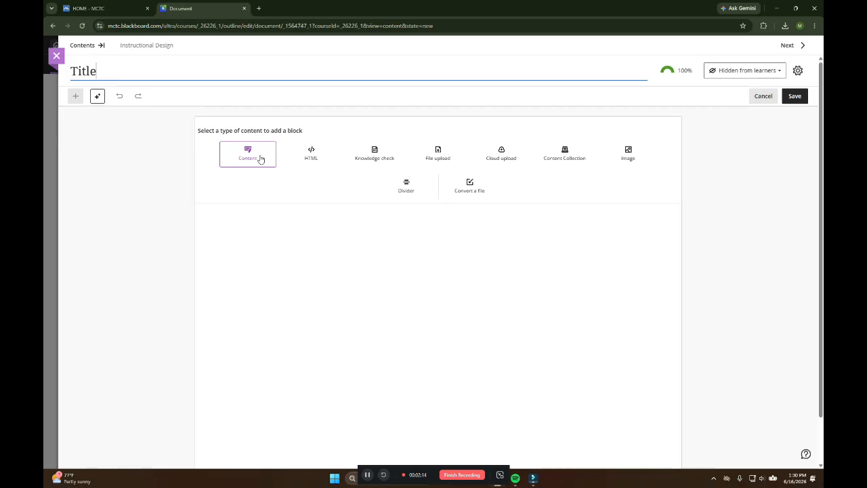
# - Add a content block containing the words "Text box" and center the text
pyautogui.click(261, 158)
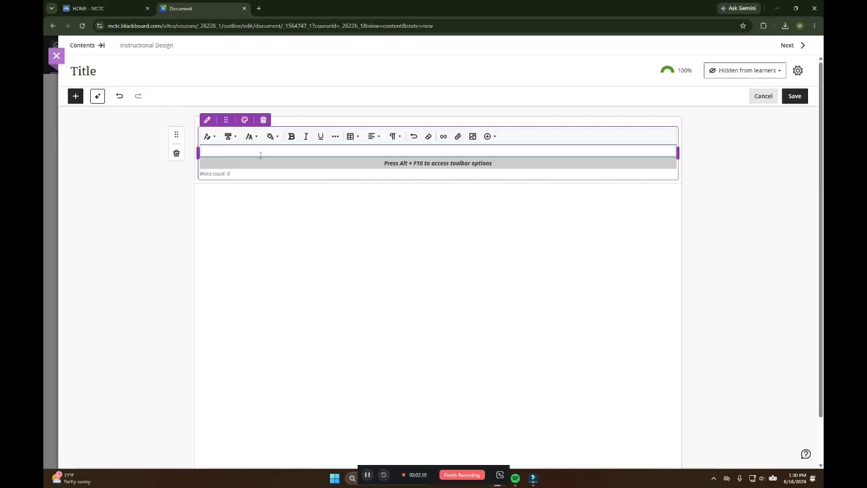
pyautogui.write('Text box')
pyautogui.moveTo(230, 152); pyautogui.dragTo(201, 152)
pyautogui.click(373, 138)
pyautogui.click(383, 154)
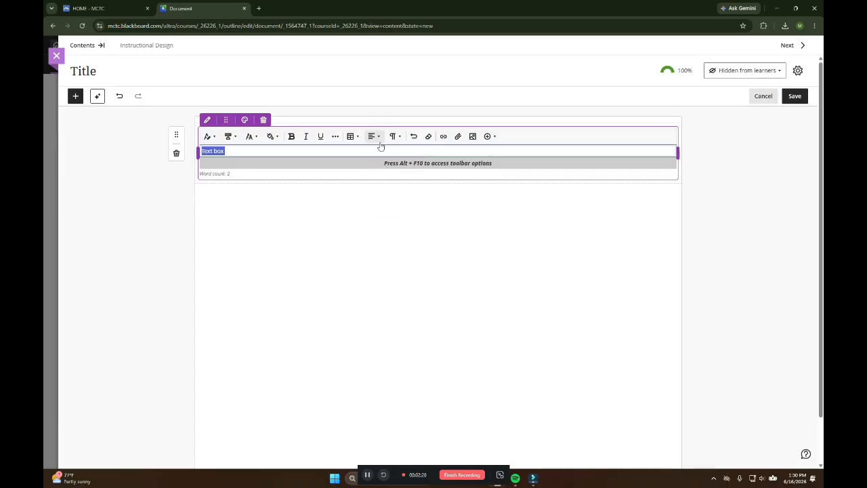
pyautogui.click(374, 136)
pyautogui.click(386, 172)
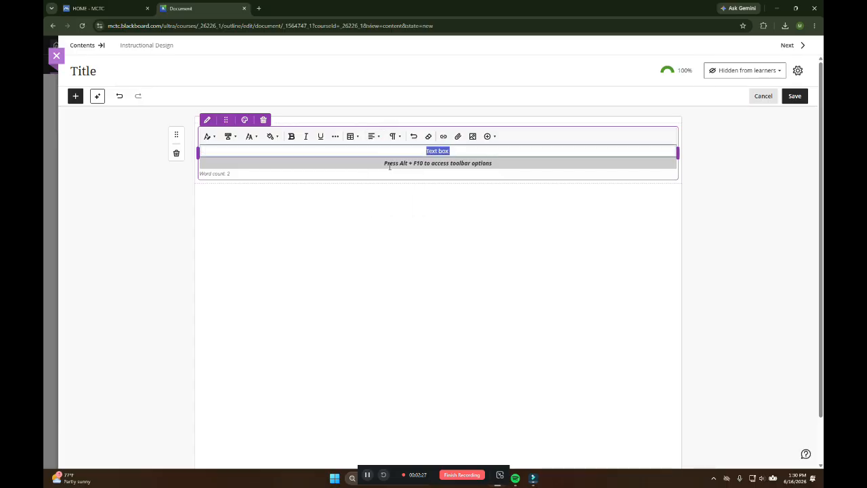
# - Make the centered text bold, underlined and larger, and capitalize its second word so it reads "Text Box"
pyautogui.click(291, 137)
pyautogui.click(321, 137)
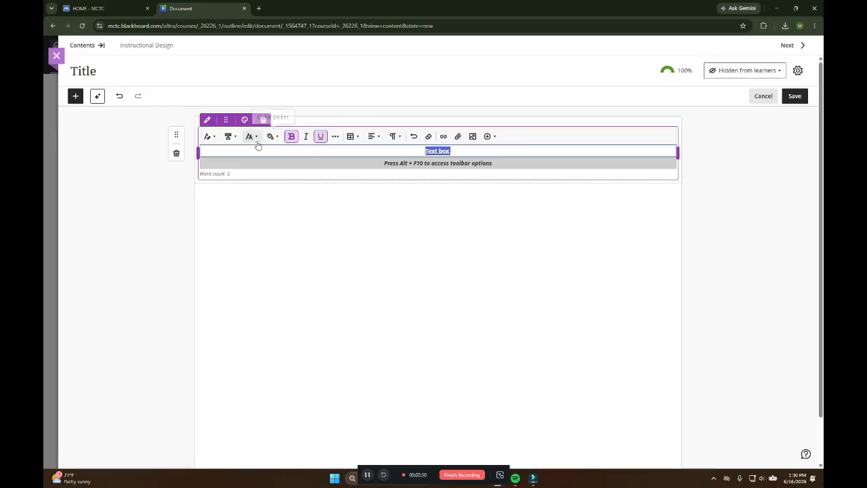
pyautogui.click(253, 138)
pyautogui.click(267, 246)
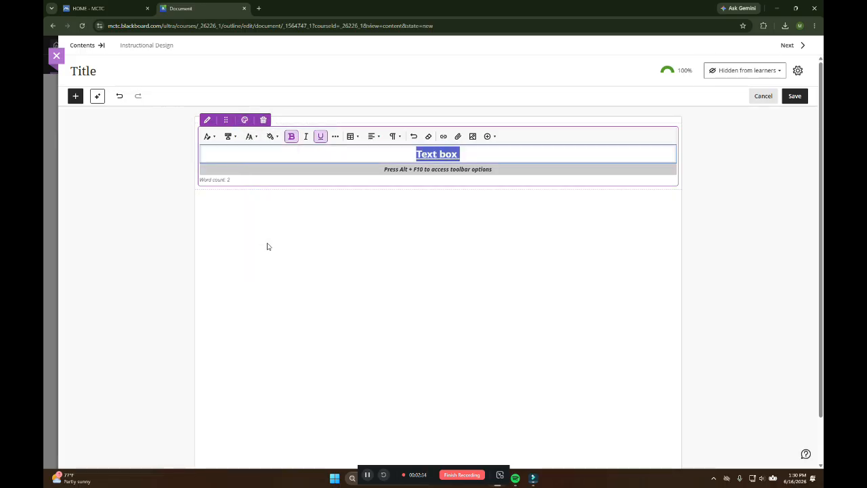
pyautogui.click(447, 155)
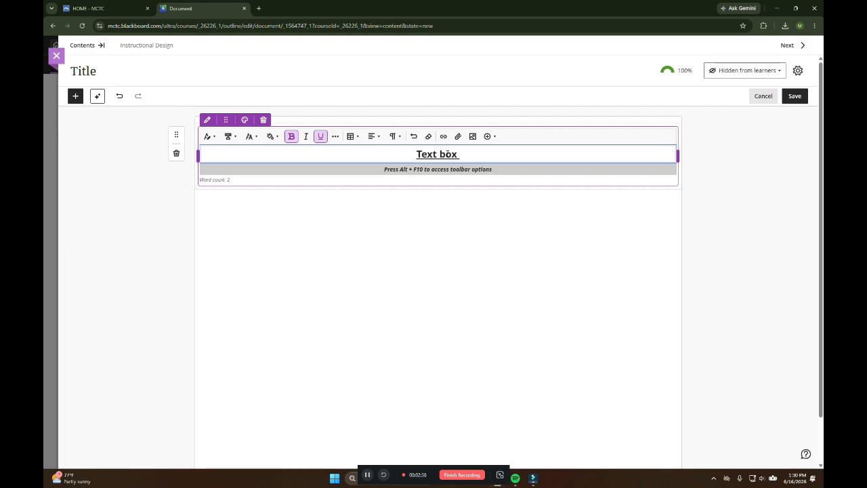
pyautogui.press('BackSpace')
pyautogui.write('B')
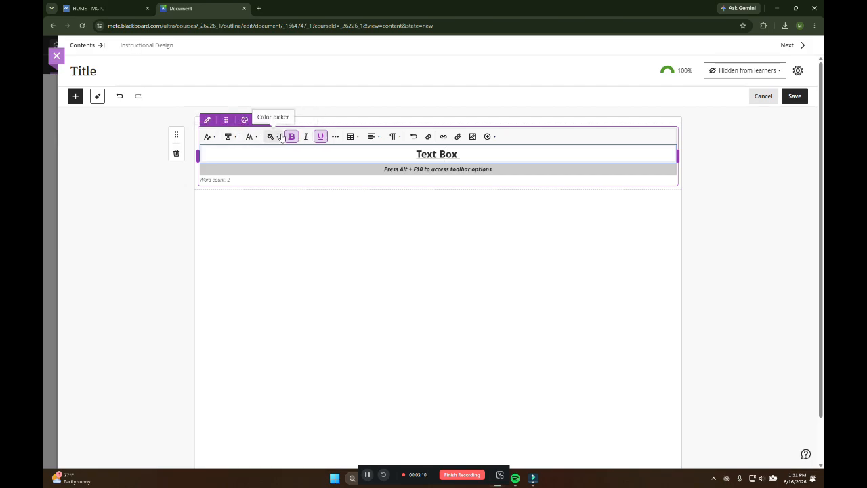
# - Apply the Title text style to the whole "Text Box" line
pyautogui.click(210, 136)
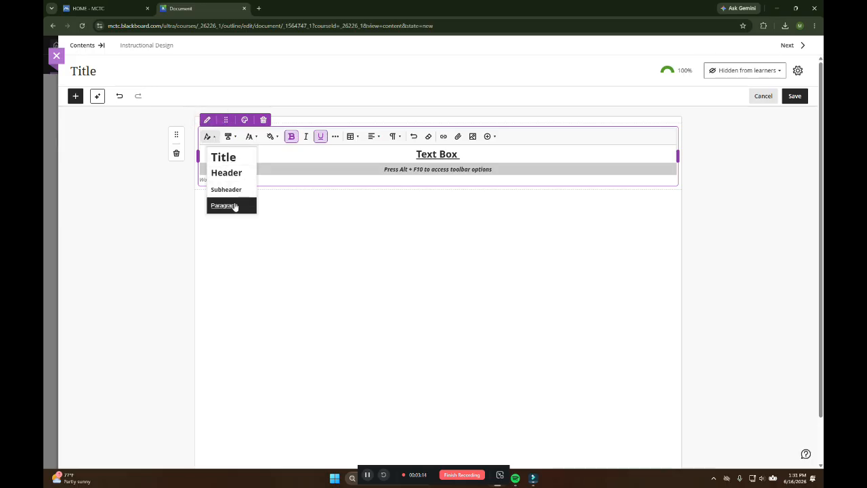
pyautogui.click(424, 156)
pyautogui.moveTo(460, 154); pyautogui.dragTo(415, 154)
pyautogui.click(208, 136)
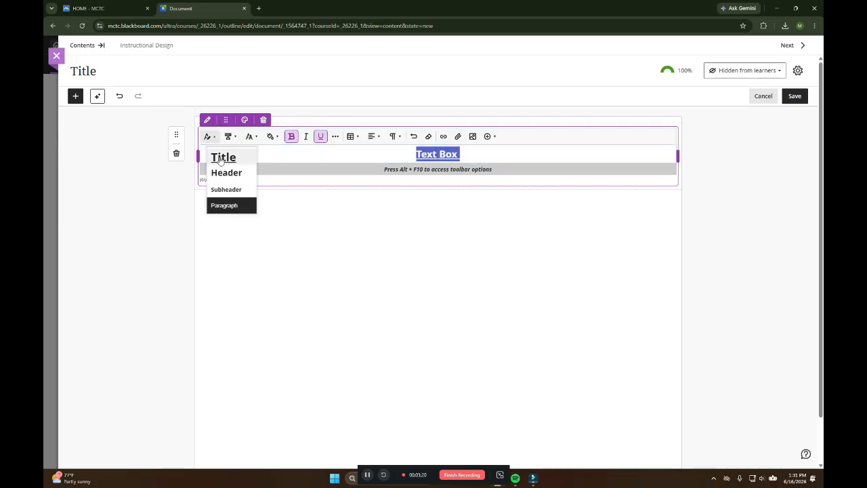
pyautogui.click(220, 158)
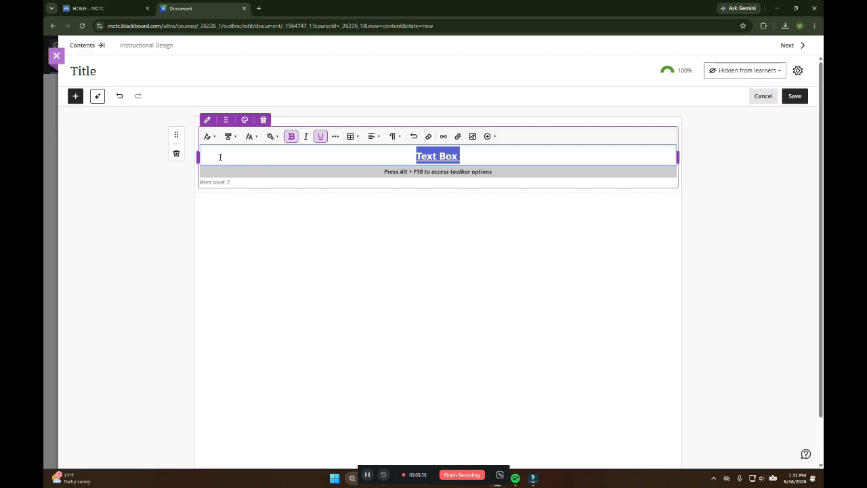
pyautogui.click(217, 137)
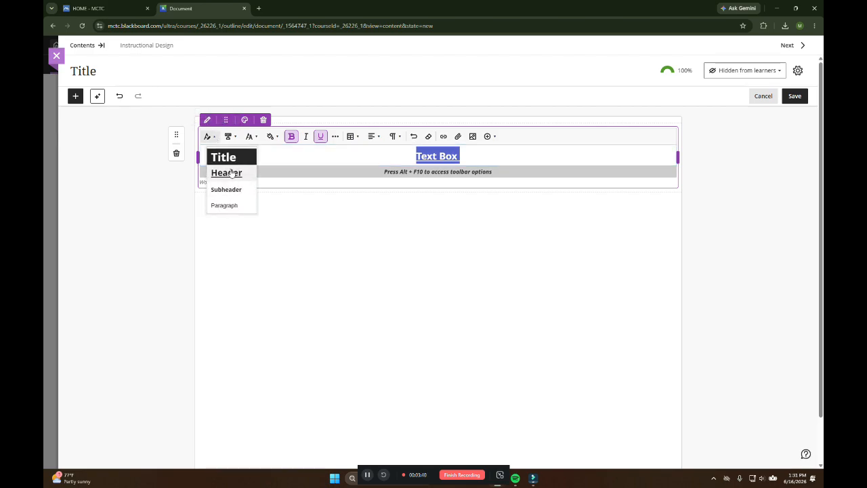
pyautogui.click(511, 158)
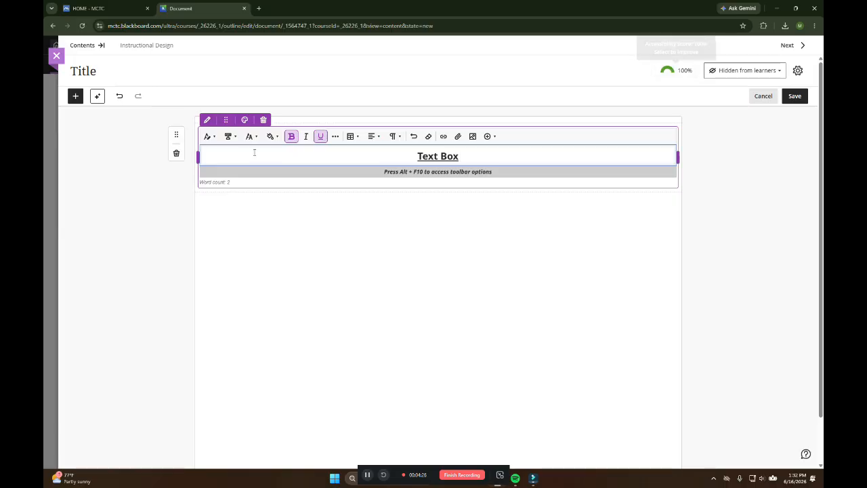
# - Insert a 4 x 4 table on a new line beneath the "Text Box" heading
pyautogui.click(335, 136)
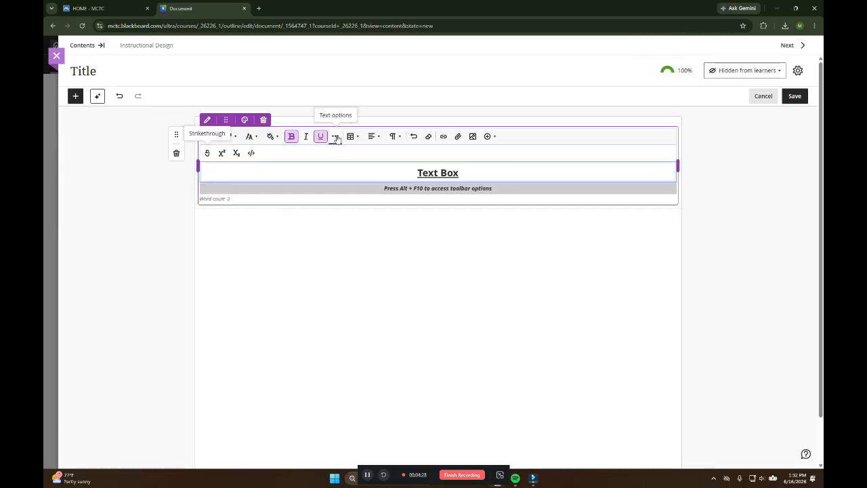
pyautogui.click(336, 137)
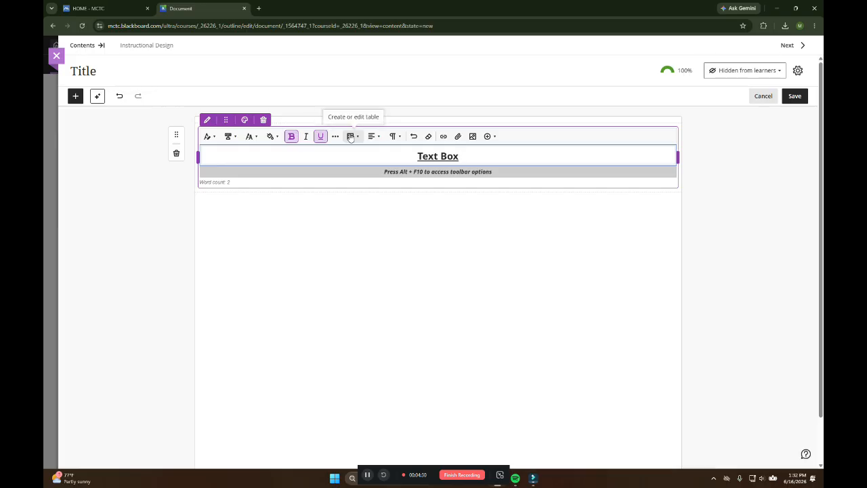
pyautogui.press('Return')
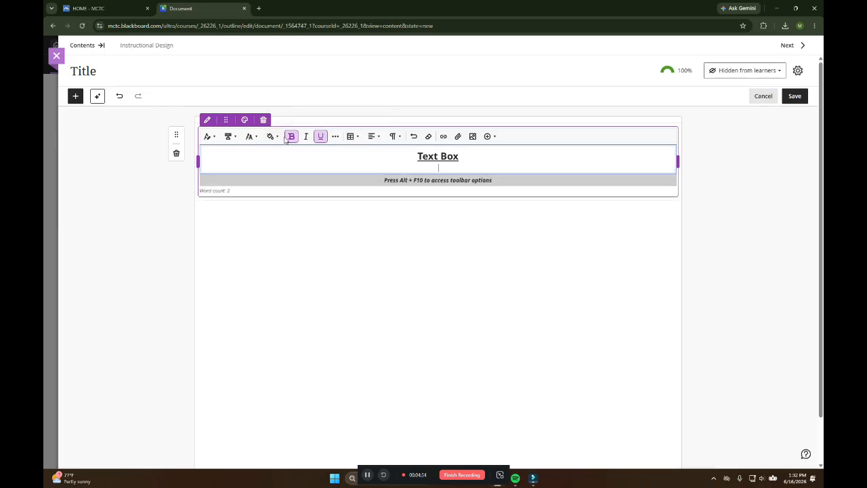
pyautogui.click(357, 136)
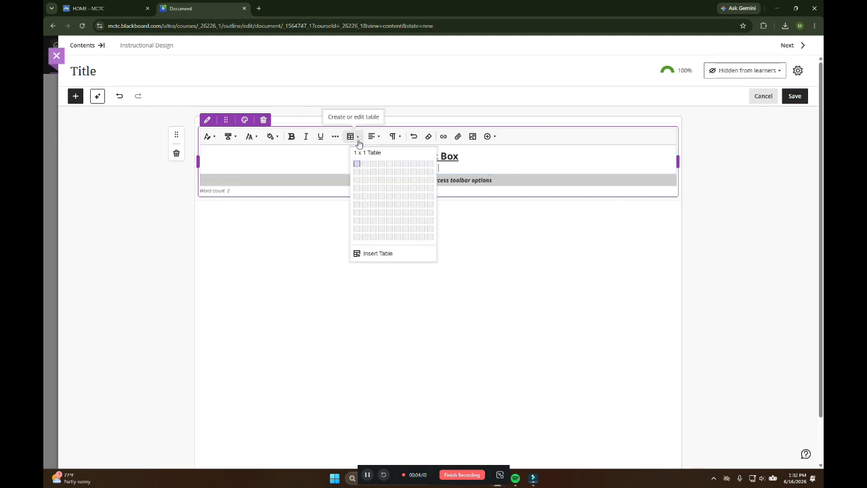
pyautogui.click(383, 188)
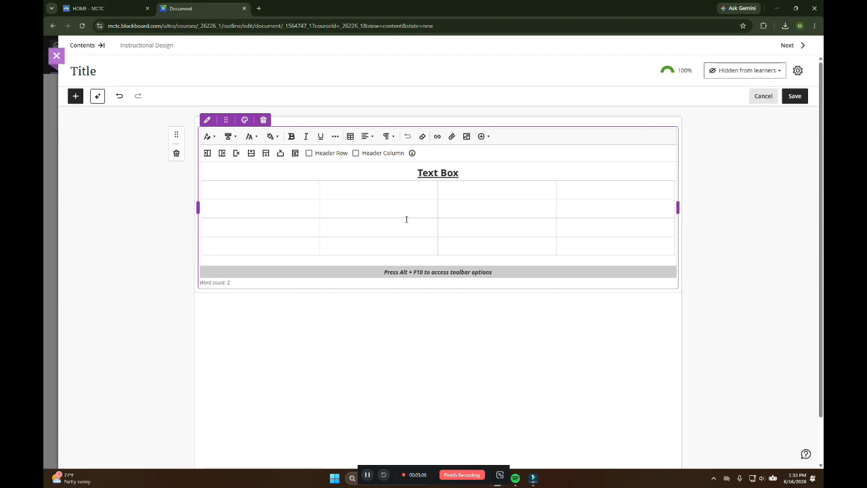
# - In the New Faculty Academy course, open "Creating and Using Rubrics" from the Fostering Student Engagement folder of the Student Learning and Engagement module
pyautogui.click(405, 226)
pyautogui.moveTo(823, 66); pyautogui.dragTo(392, 4)
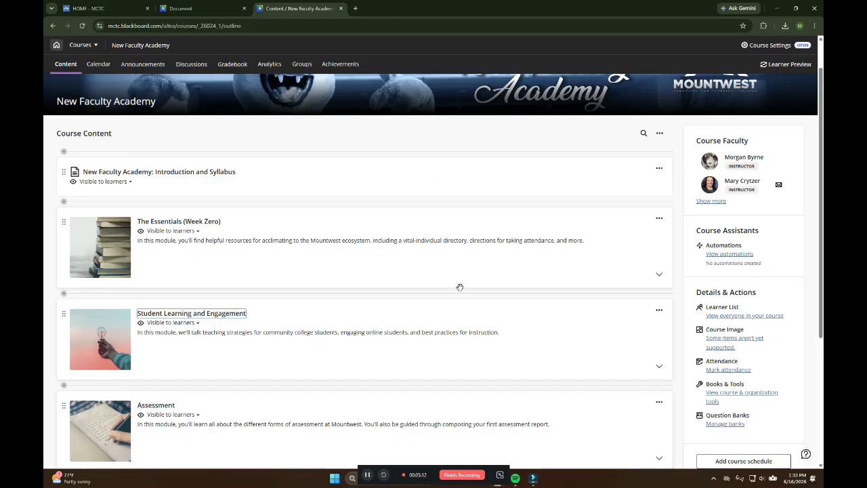
pyautogui.click(205, 318)
pyautogui.scroll(-2, 205, 317)
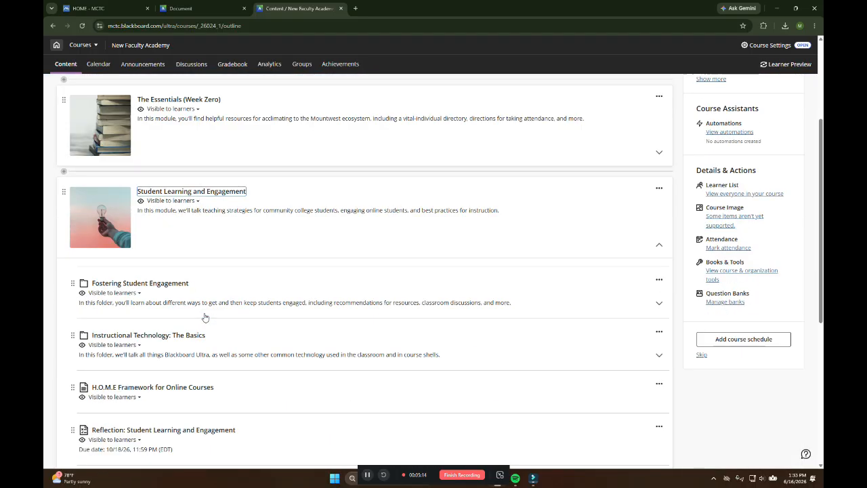
pyautogui.scroll(-1, 206, 317)
pyautogui.click(160, 207)
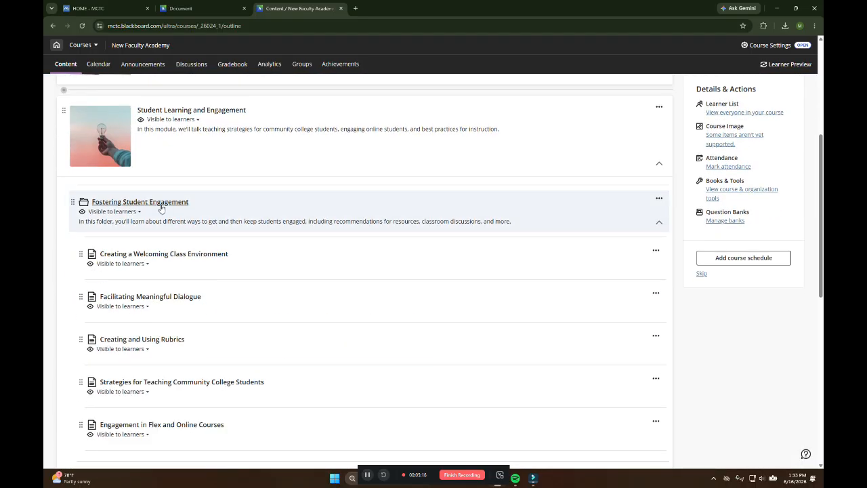
pyautogui.click(163, 345)
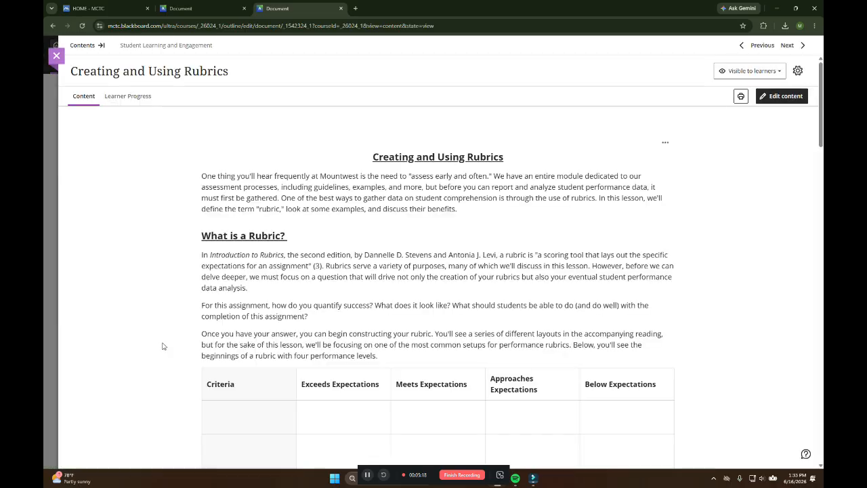
# - Examine how tables with header rows and columns are used in the "Creating and Using Rubrics" document
pyautogui.scroll(-4, 288, 309)
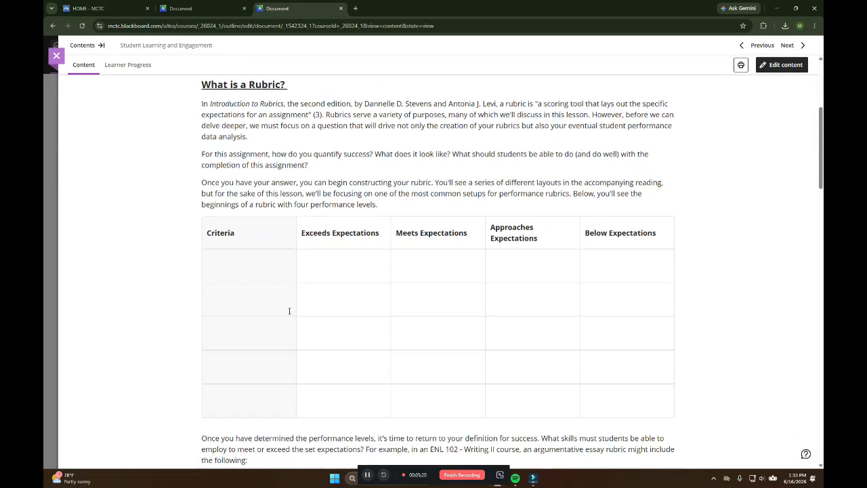
pyautogui.scroll(-8, 333, 197)
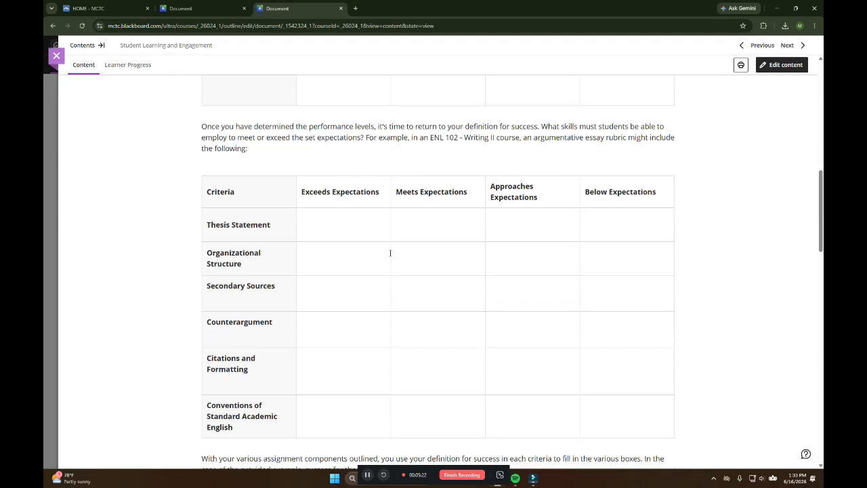
pyautogui.scroll(-7, 228, 244)
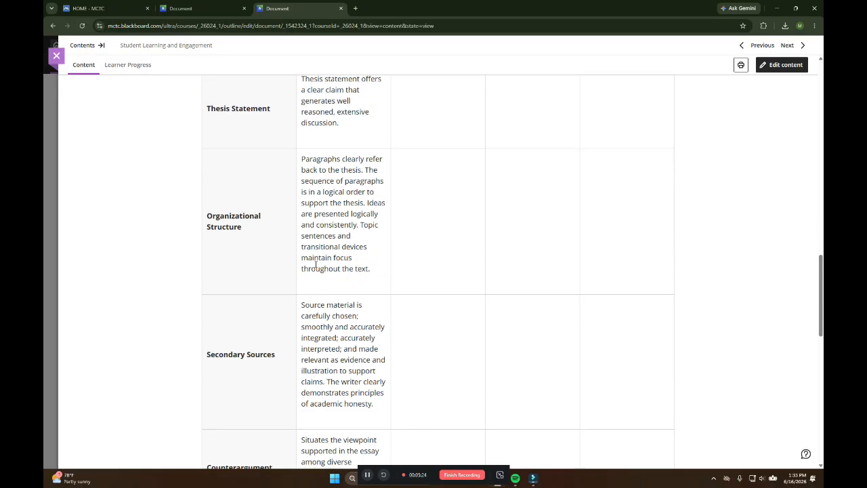
pyautogui.scroll(-6, 316, 264)
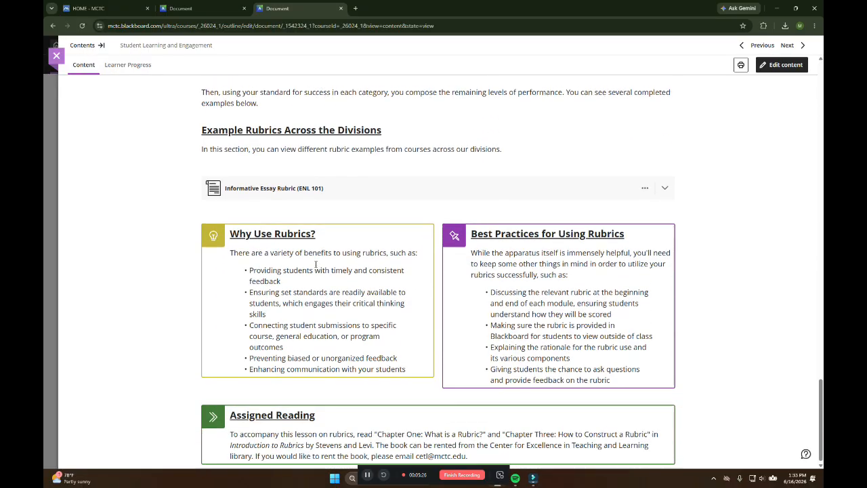
pyautogui.scroll(15, 316, 265)
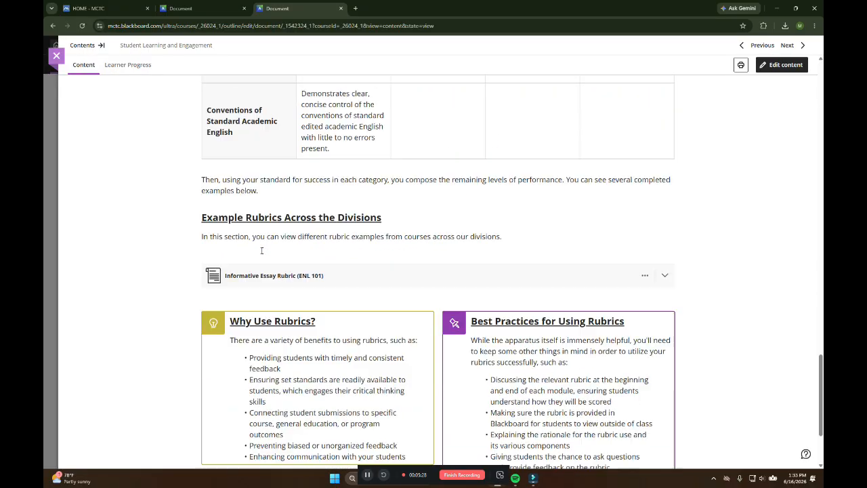
pyautogui.scroll(5, 372, 241)
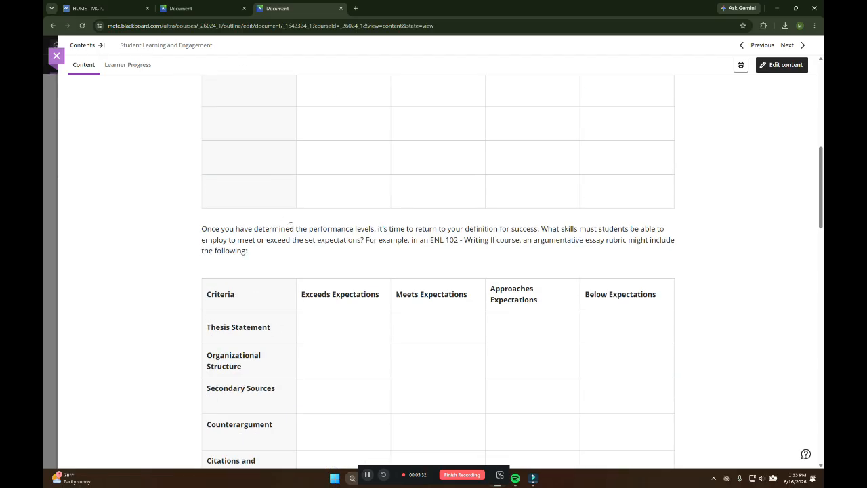
# - Back in the new document, enter "roulgiualgb" in the table's first cell and "eihrawgtuwlapge" in the second cell of the second row
pyautogui.click(203, 8)
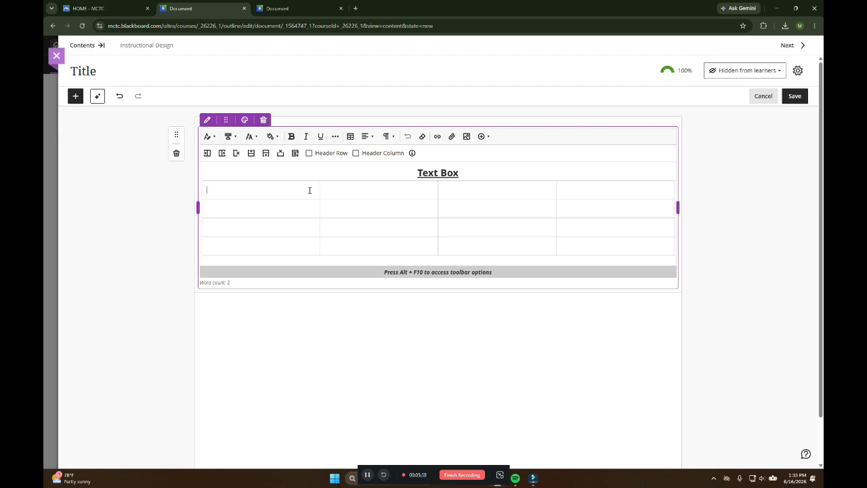
pyautogui.write('roulgiualgb')
pyautogui.write('eihrawgtuwlapge')
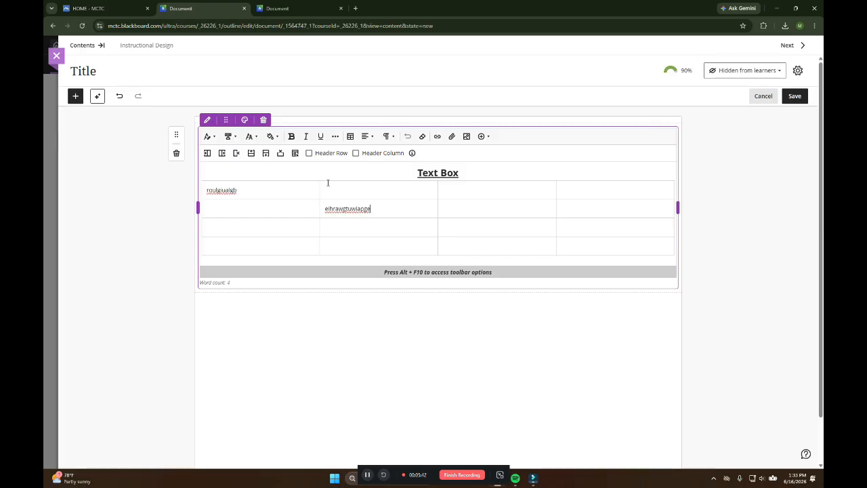
# - Clear the filler text from both table cells
pyautogui.moveTo(386, 210); pyautogui.dragTo(326, 212)
pyautogui.press('BackSpace')
pyautogui.moveTo(238, 189); pyautogui.dragTo(207, 188)
pyautogui.press('BackSpace')
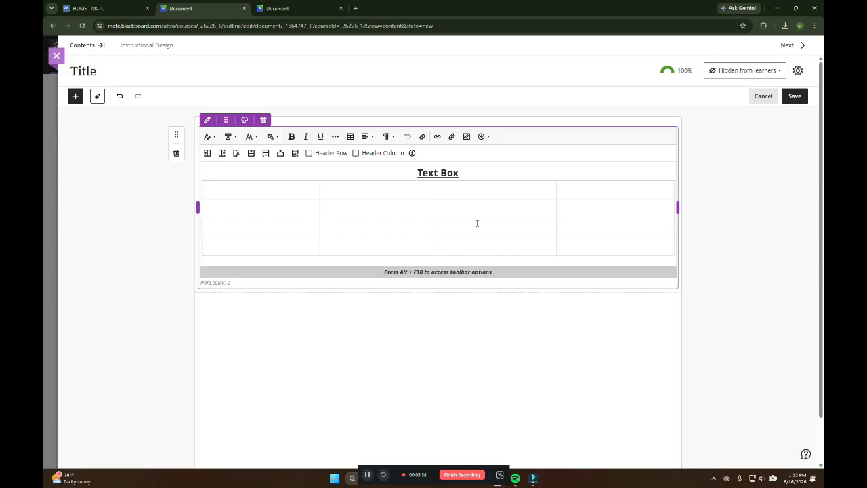
# - Try the header row option on the empty table and turn it off again
pyautogui.click(309, 154)
pyautogui.click(344, 190)
pyautogui.click(336, 188)
pyautogui.click(279, 189)
pyautogui.click(309, 154)
# - Insert a column on each side of the table's first column, plus one row above and one below the first row
pyautogui.click(208, 153)
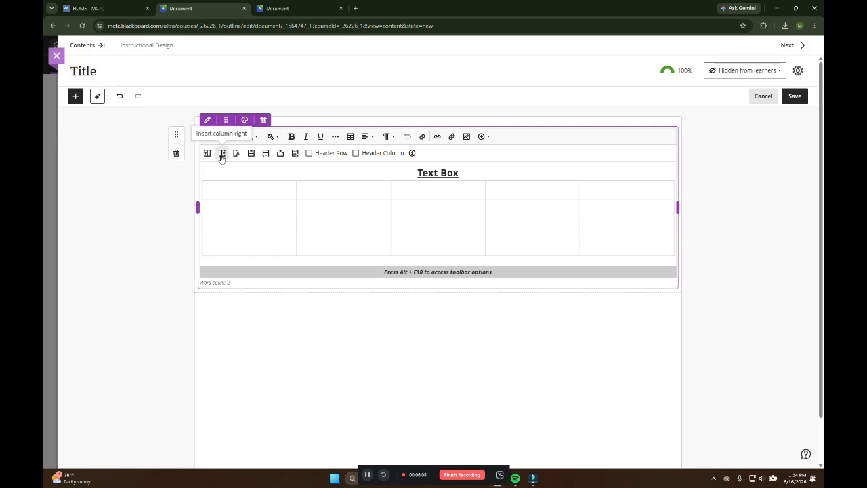
pyautogui.click(221, 153)
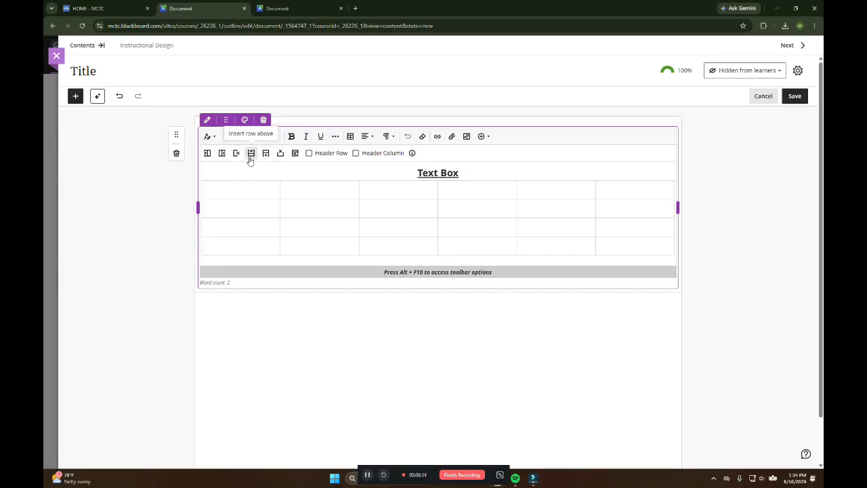
pyautogui.click(250, 153)
pyautogui.click(266, 154)
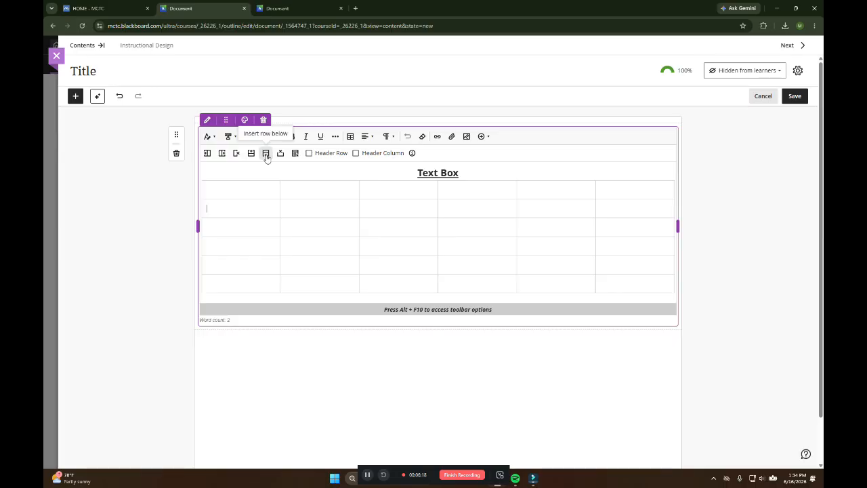
# - Delete all columns of the table beneath the "Text Box" heading, removing the table
pyautogui.click(270, 183)
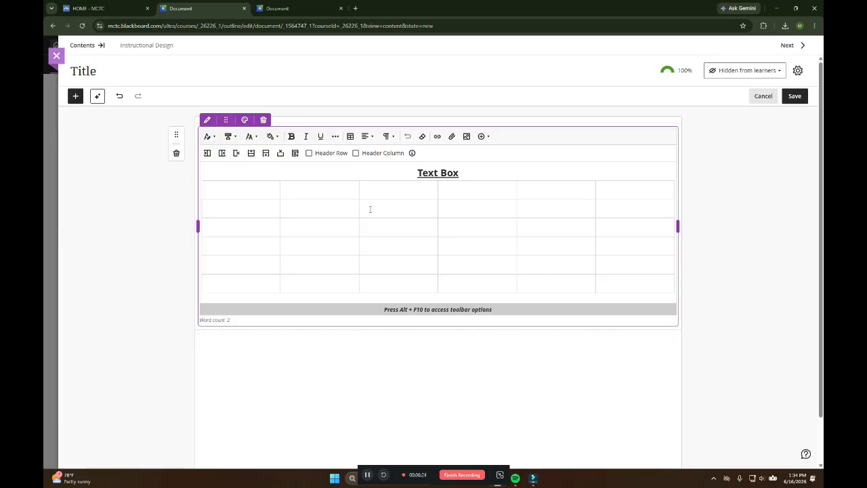
pyautogui.click(236, 152)
pyautogui.click(236, 152)
pyautogui.click(237, 152)
pyautogui.click(236, 152)
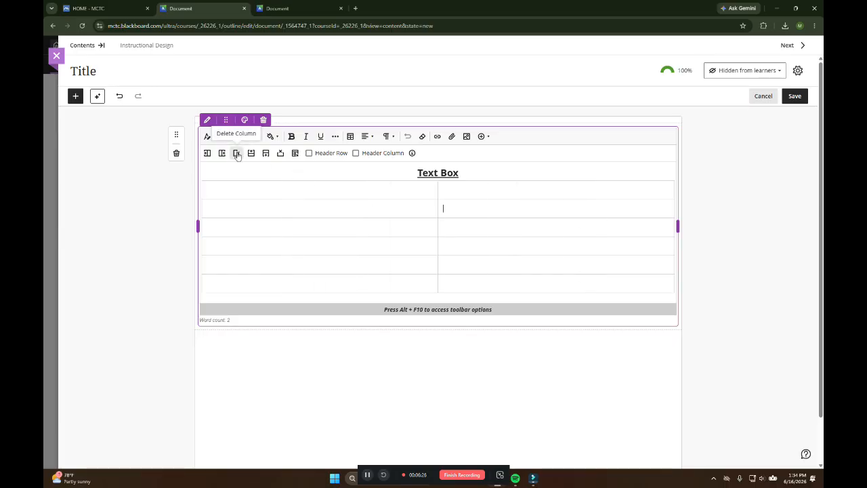
pyautogui.click(236, 152)
pyautogui.click(236, 153)
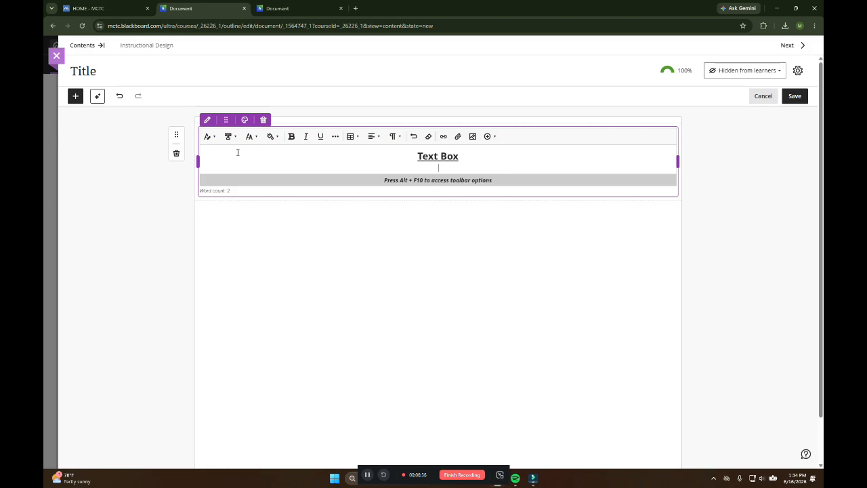
# - Start a numbered list on the line beneath the "Text Box" heading and convert it to a bulleted list
pyautogui.click(374, 138)
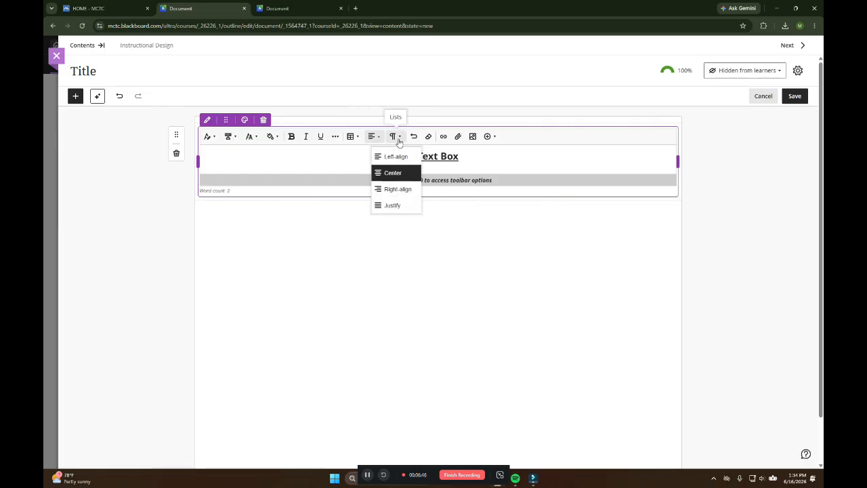
pyautogui.click(430, 165)
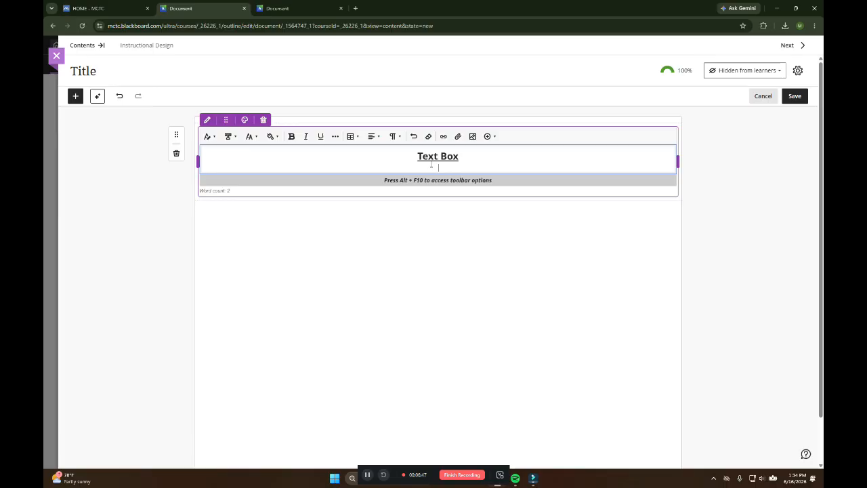
pyautogui.click(399, 139)
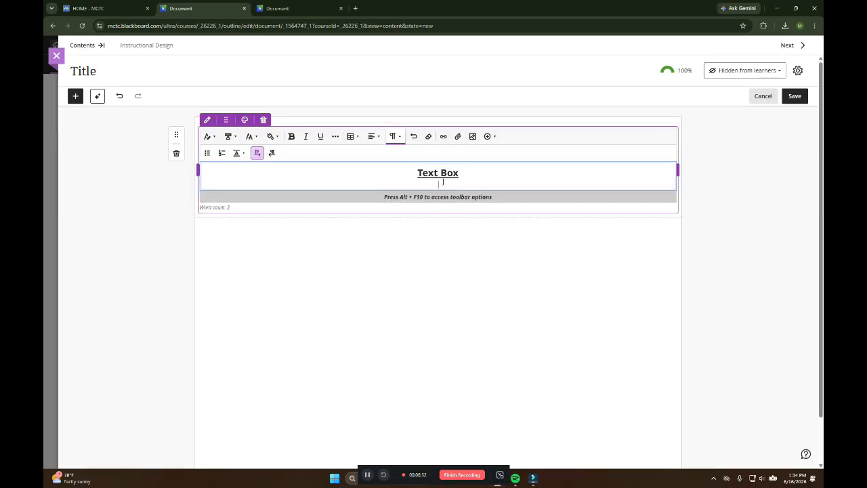
pyautogui.write('1.')
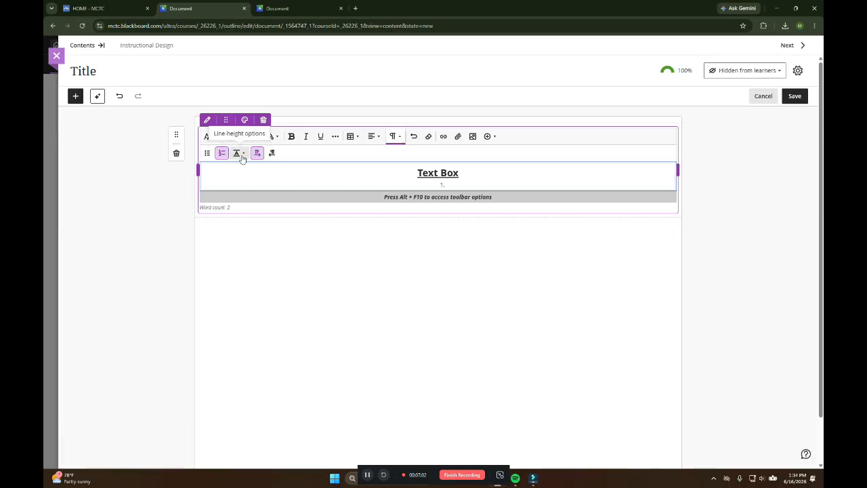
pyautogui.click(207, 154)
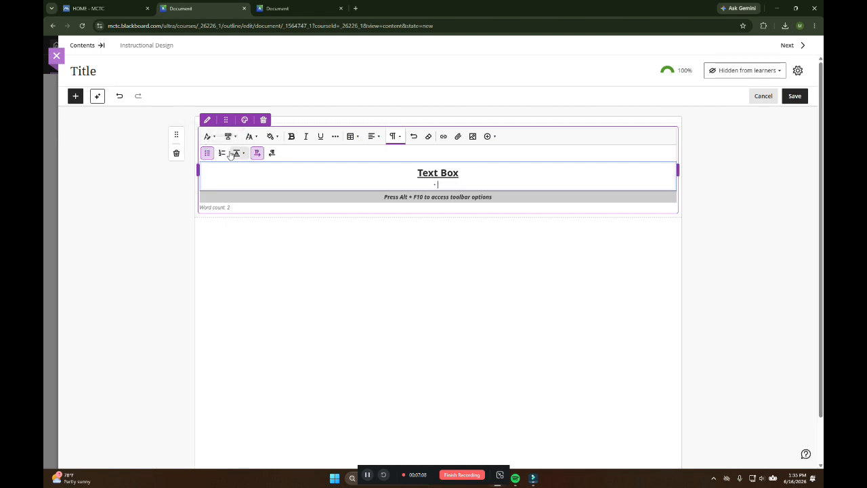
# - Enter "Title" and "Box" as two bullet items beneath the "Text Box" heading
pyautogui.click(235, 154)
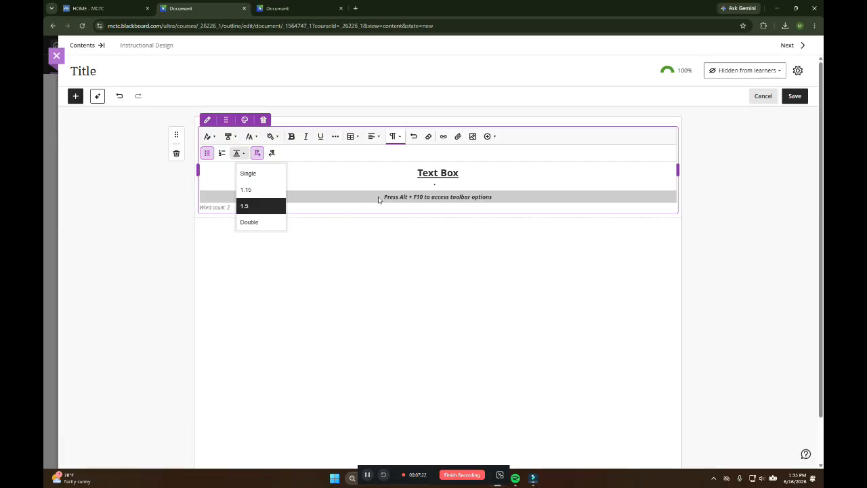
pyautogui.click(443, 189)
pyautogui.write('Title')
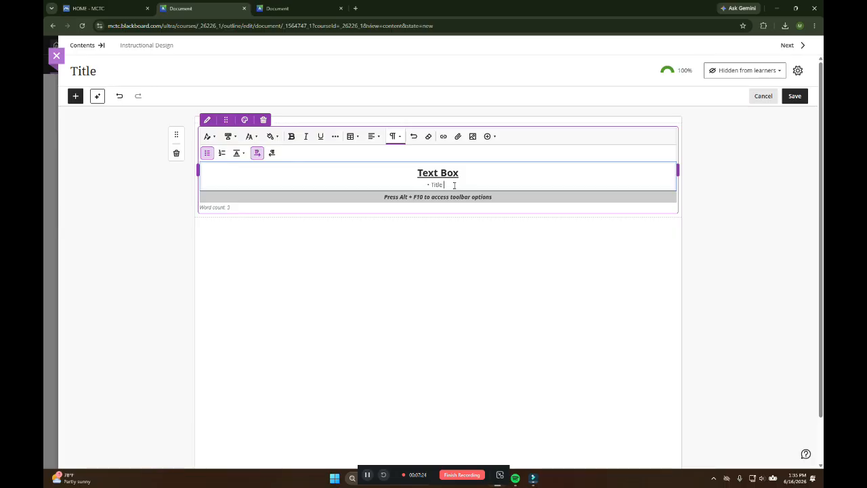
pyautogui.press('Return')
pyautogui.write('Box')
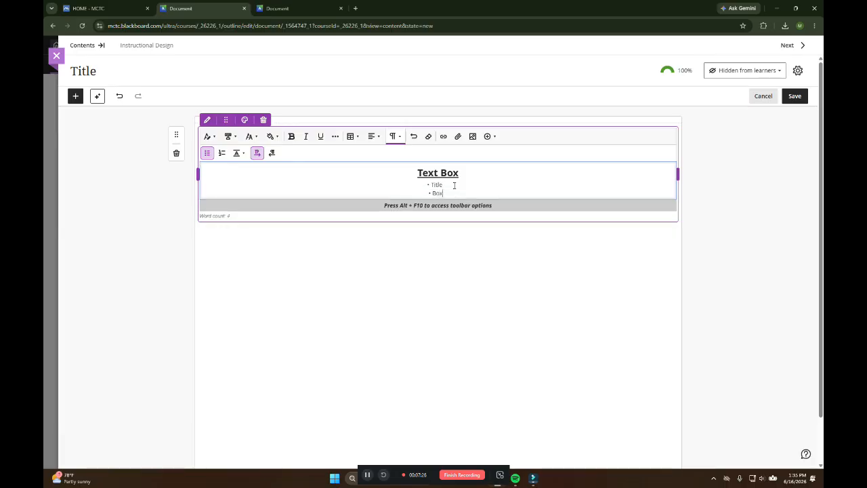
# - Set the two bullet items to font size 18 and double line height
pyautogui.hotkey('ctrl', 'a')
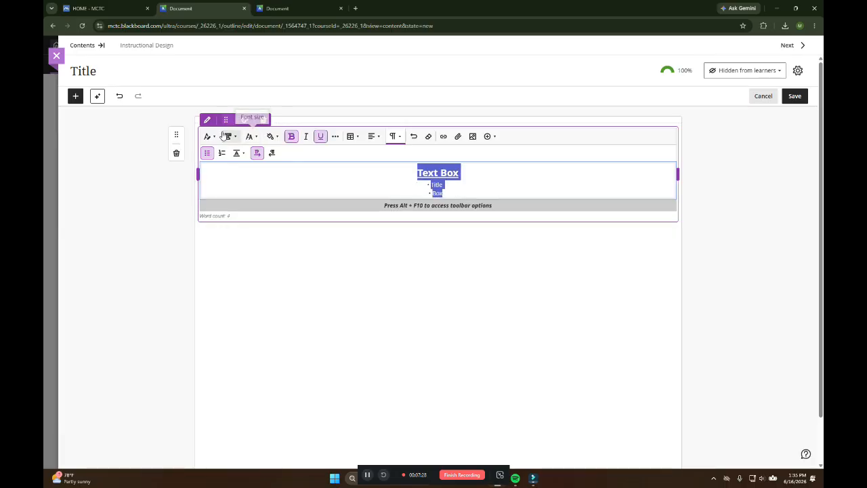
pyautogui.moveTo(450, 193); pyautogui.dragTo(431, 185)
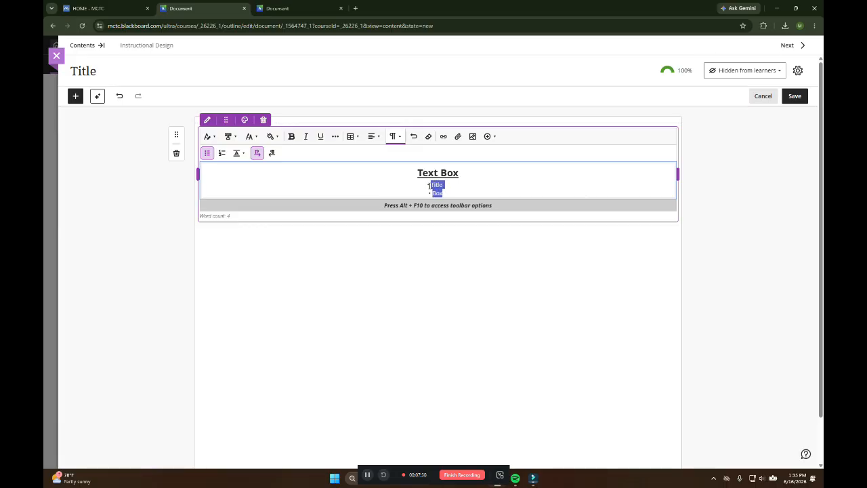
pyautogui.click(249, 136)
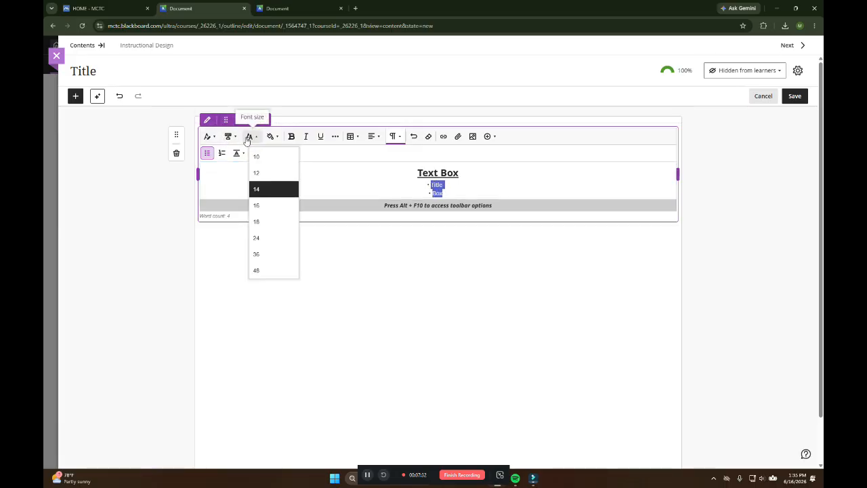
pyautogui.click(263, 224)
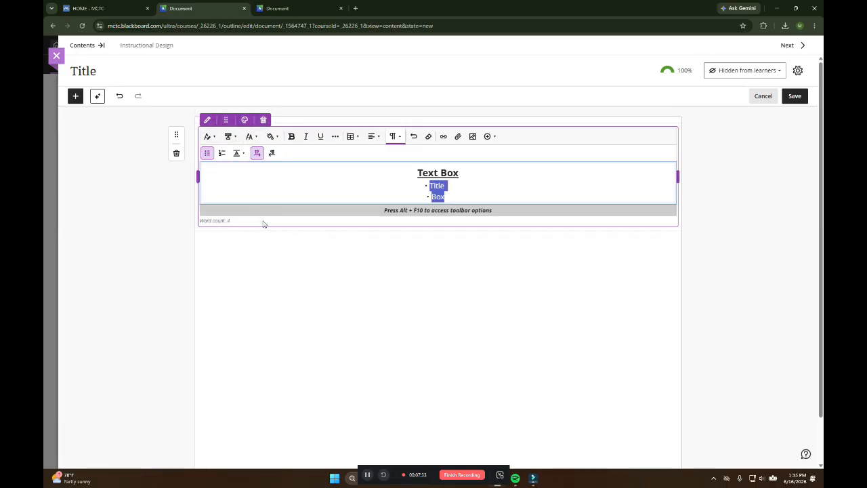
pyautogui.click(237, 153)
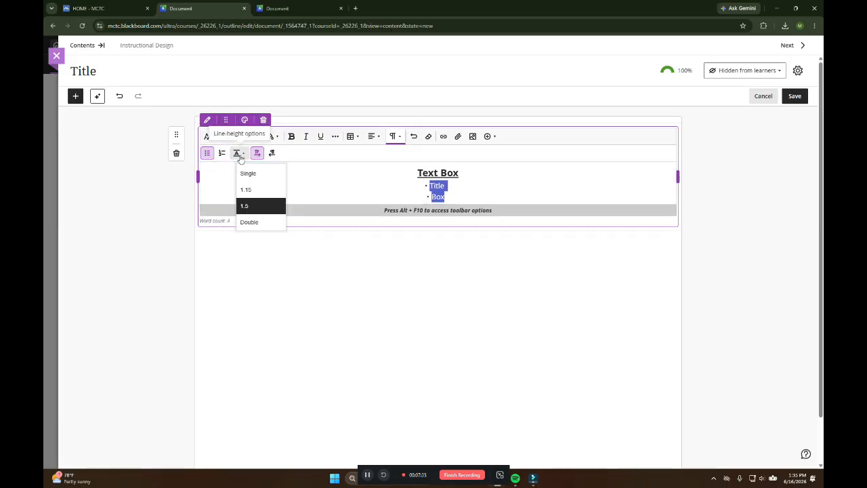
pyautogui.click(248, 222)
pyautogui.click(491, 196)
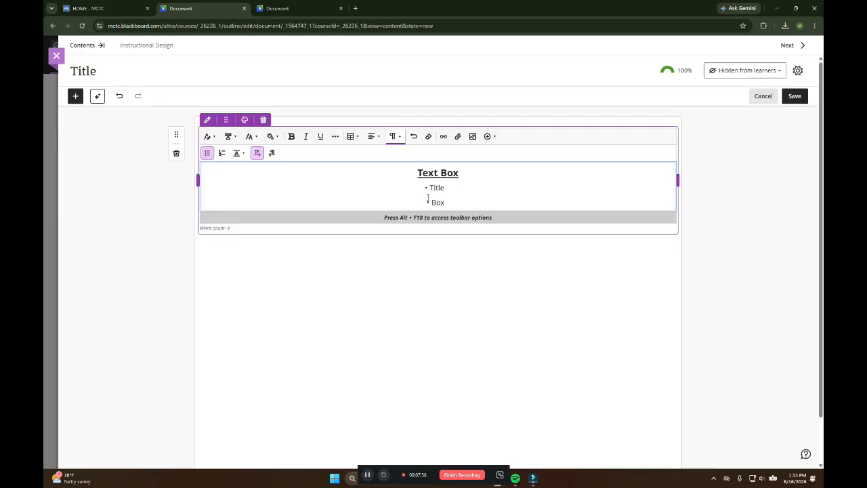
# - Delete the bulleted list so only the "Text Box" heading is left in the content block
pyautogui.moveTo(443, 198); pyautogui.dragTo(422, 188)
pyautogui.press('BackSpace')
pyautogui.press('BackSpace')
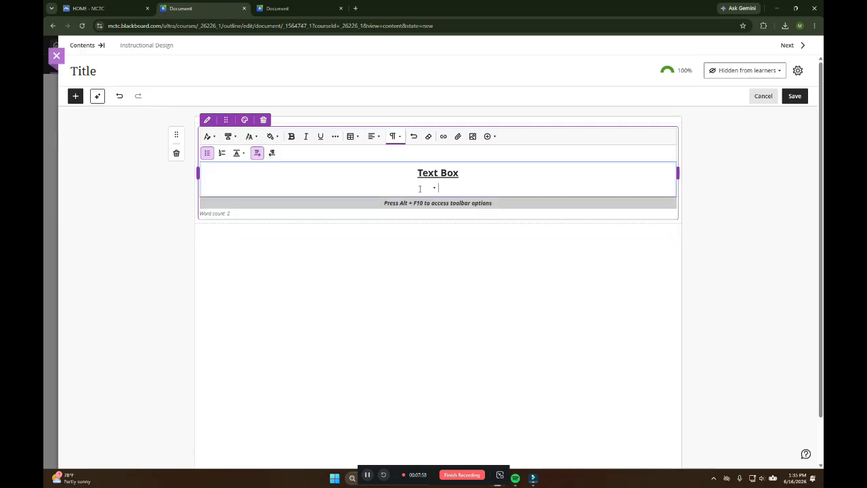
pyautogui.press('BackSpace')
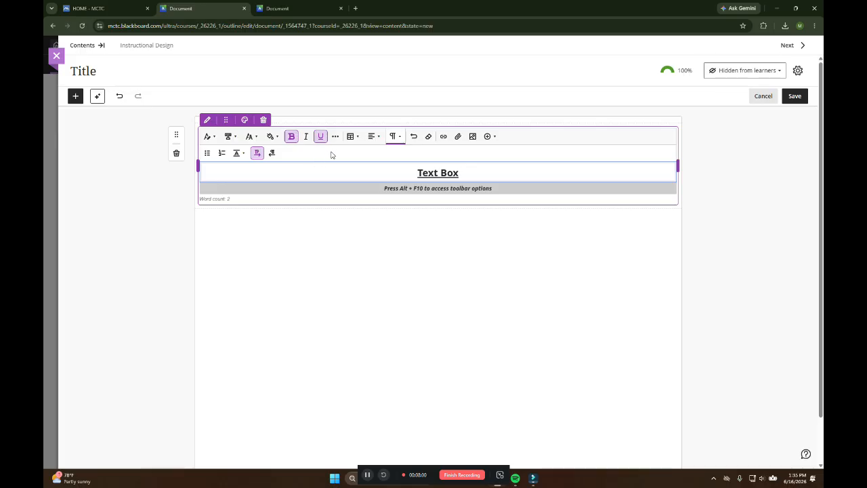
# - Undo the deletion of the bulleted list beneath the "Text Box" heading
pyautogui.press('Return')
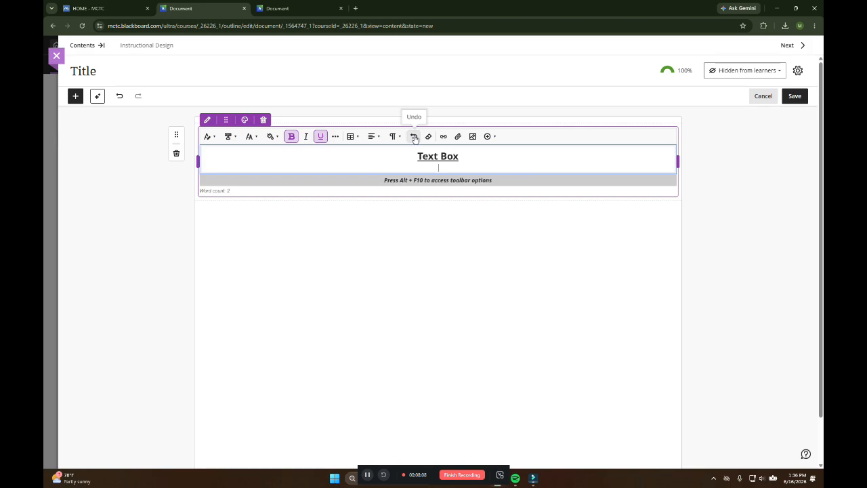
pyautogui.click(415, 138)
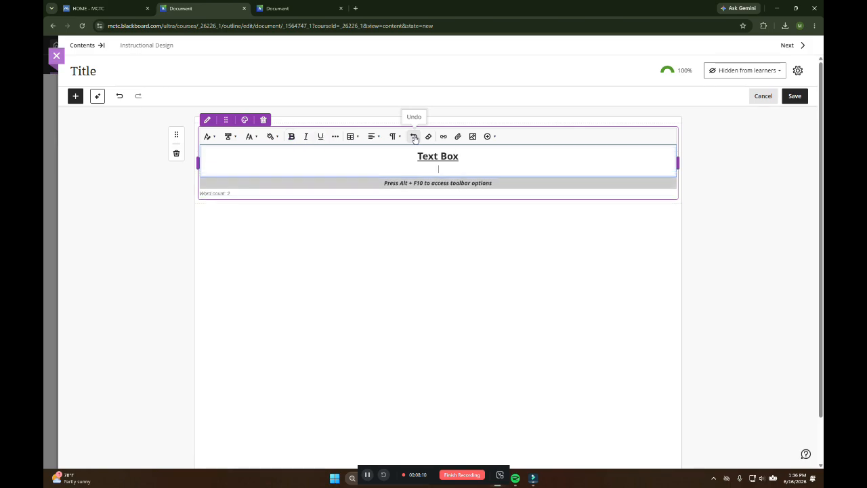
pyautogui.click(415, 137)
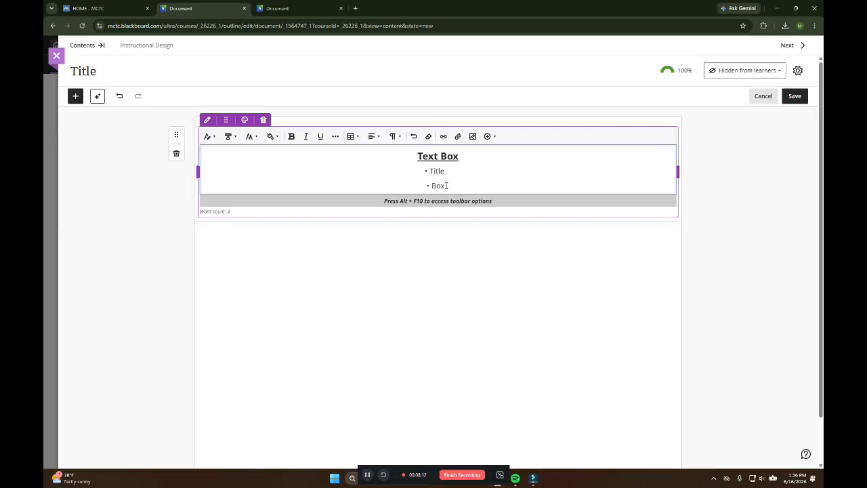
# - Remove the "Title" and "Box" bullet items and the leftover empty line beneath the "Text Box" heading
pyautogui.moveTo(447, 186); pyautogui.dragTo(421, 171)
pyautogui.press('BackSpace')
pyautogui.press('BackSpace')
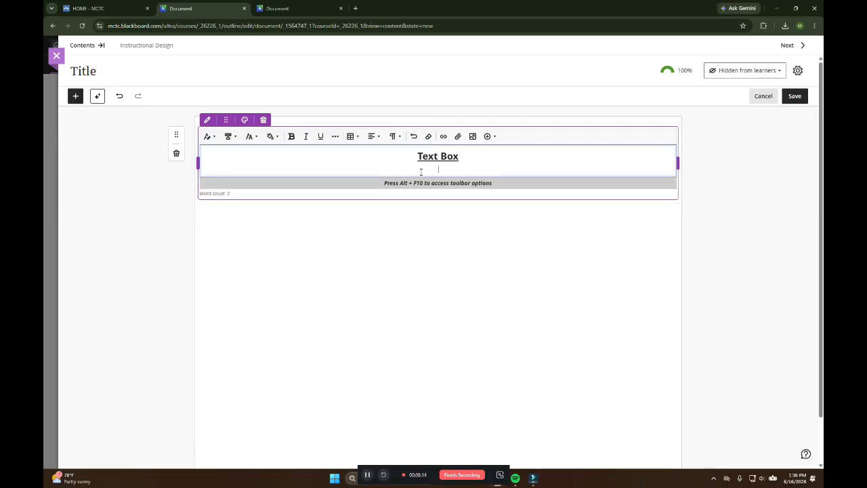
pyautogui.press('BackSpace')
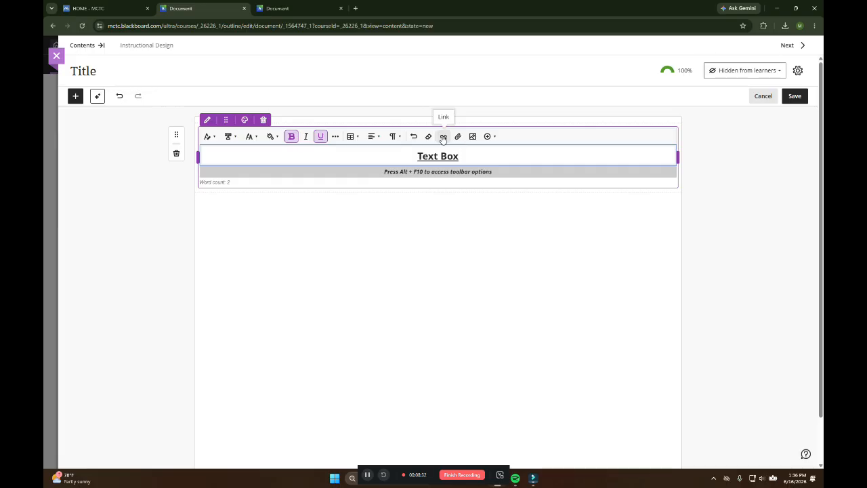
# - Add the line "I want to do this here." beneath the "Text Box" heading, without bold or underline
pyautogui.press('Return')
pyautogui.hotkey('ctrl', 'b')
pyautogui.hotkey('ctrl', 'u')
pyautogui.write('I wan tto')
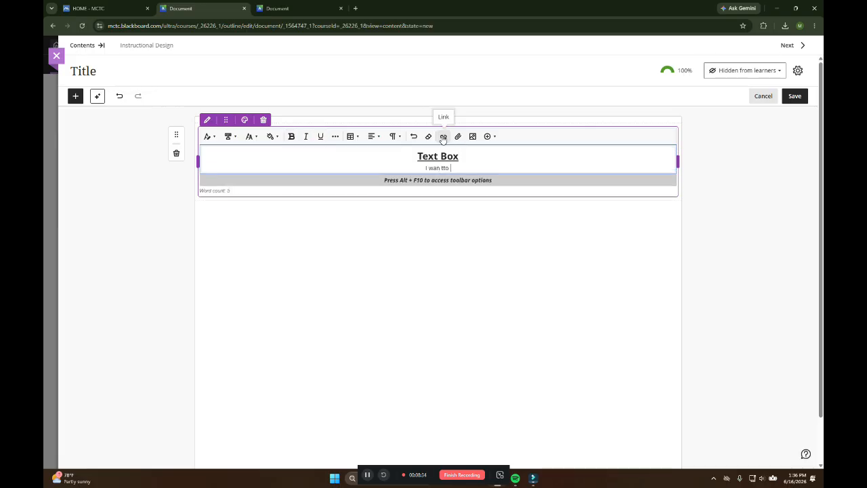
pyautogui.press('BackSpace')
pyautogui.press('BackSpace')
pyautogui.press('BackSpace')
pyautogui.press('BackSpace')
pyautogui.press('BackSpace')
pyautogui.write('t to do this here.')
# - Start inserting a link on the word "here" in the sentence, and cancel it
pyautogui.moveTo(453, 167); pyautogui.dragTo(456, 169)
pyautogui.doubleClick(456, 167)
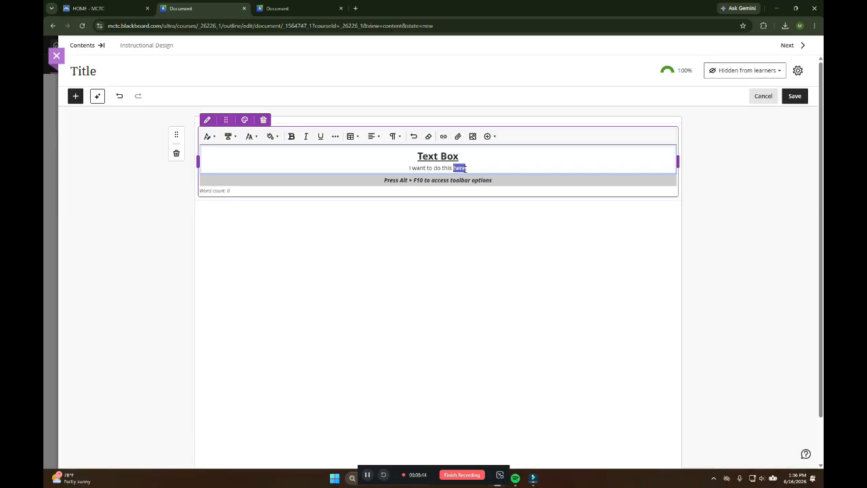
pyautogui.click(444, 136)
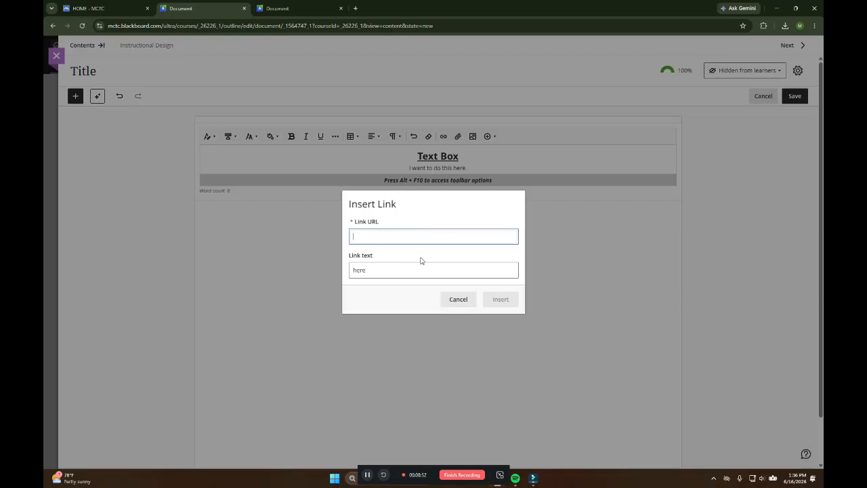
pyautogui.click(463, 303)
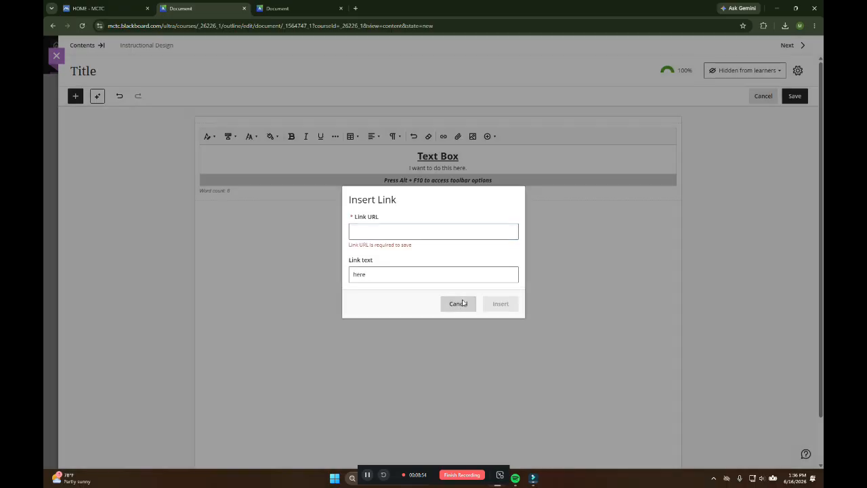
# - Add an empty line beneath the sentence and attach "Program Assessment Report_ Template Revised May.docx" from the Documents folder
pyautogui.click(474, 168)
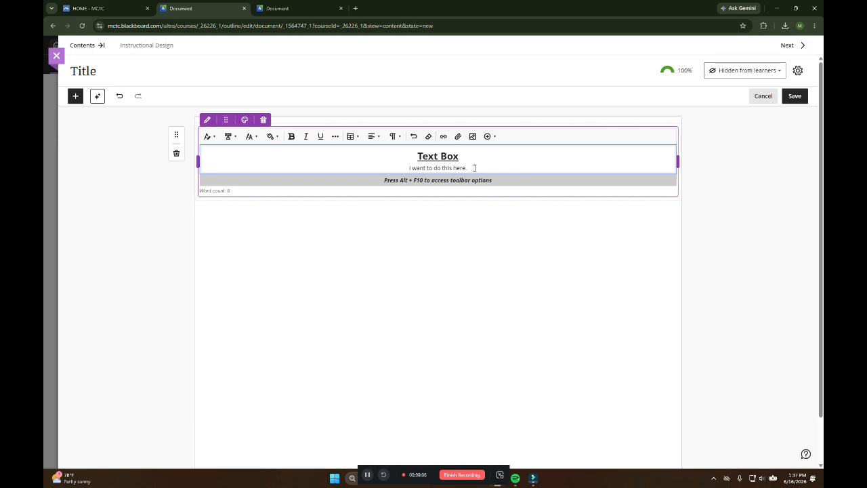
pyautogui.press('Return')
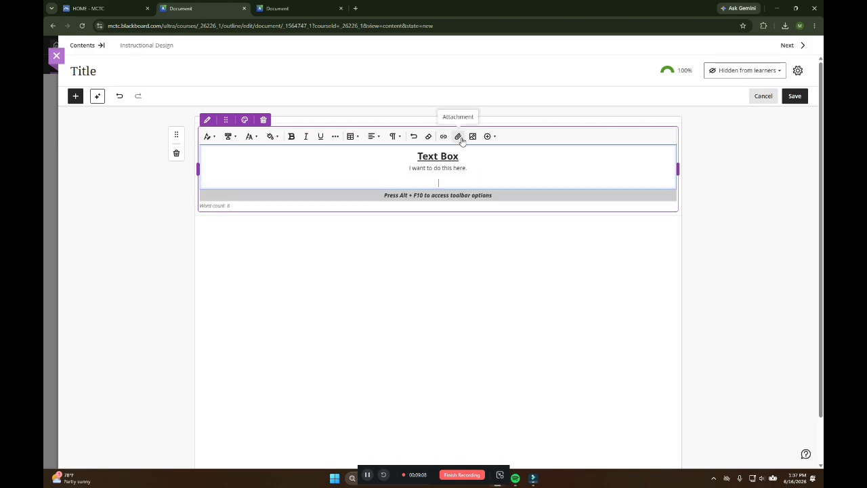
pyautogui.hotkey('ctrl', 'b')
pyautogui.hotkey('ctrl', 'u')
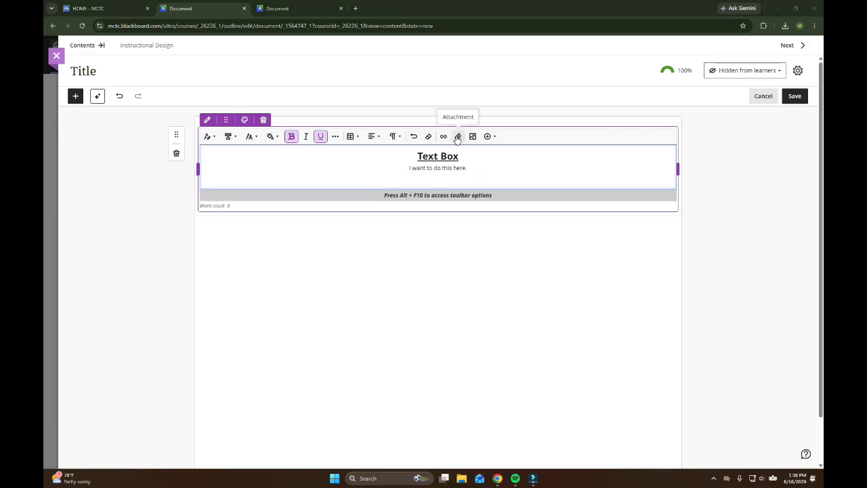
pyautogui.click(457, 136)
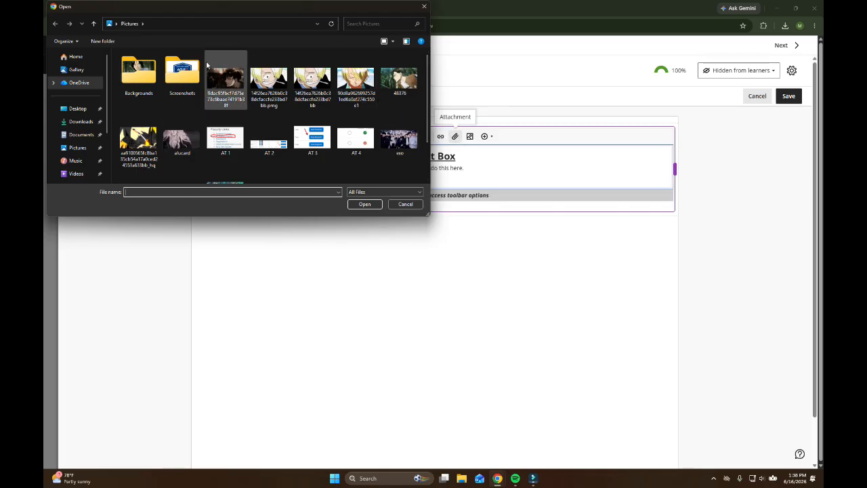
pyautogui.click(80, 135)
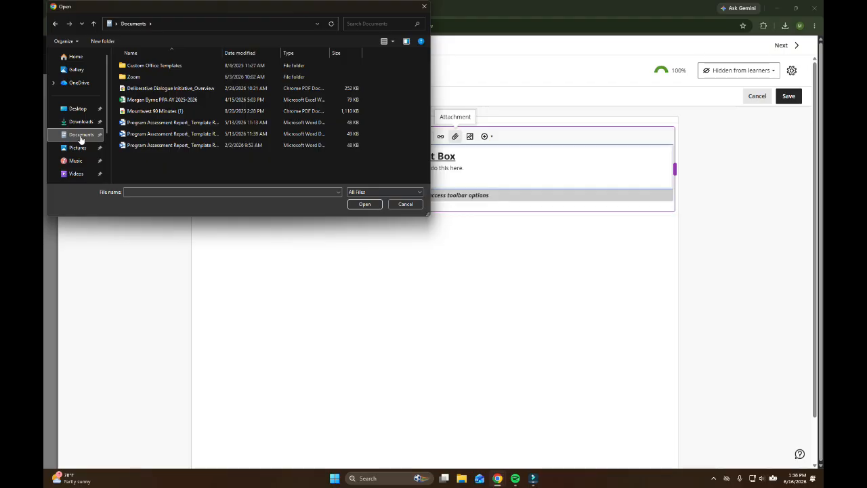
pyautogui.doubleClick(167, 126)
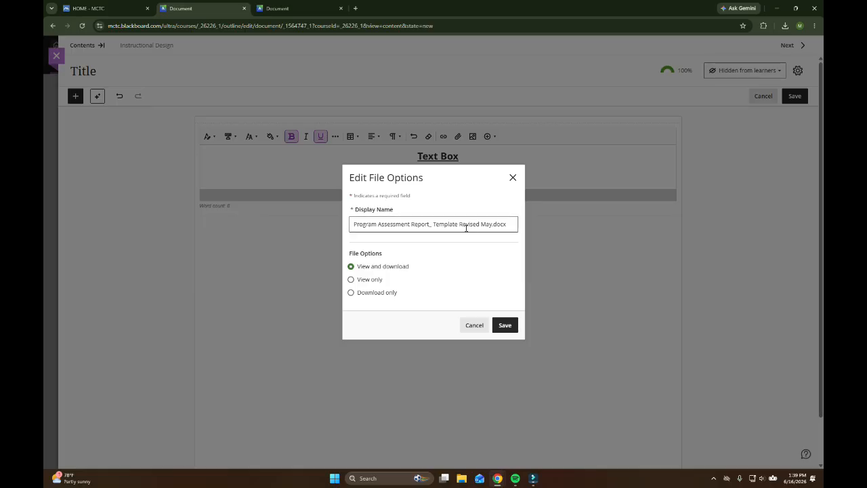
# - Set the attachment's display name to "Its Actual Name", then save the file options and the document
pyautogui.click(511, 223)
pyautogui.moveTo(511, 223); pyautogui.dragTo(366, 225)
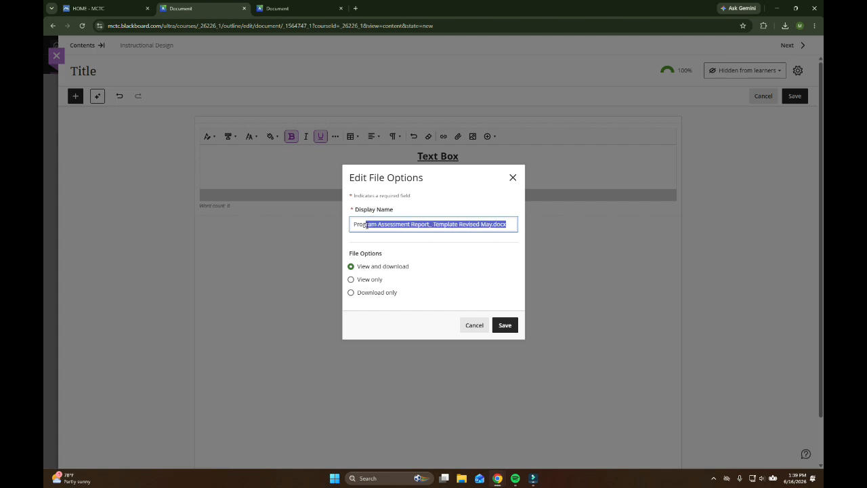
pyautogui.press('BackSpace')
pyautogui.press('BackSpace')
pyautogui.press('BackSpace')
pyautogui.press('BackSpace')
pyautogui.press('BackSpace')
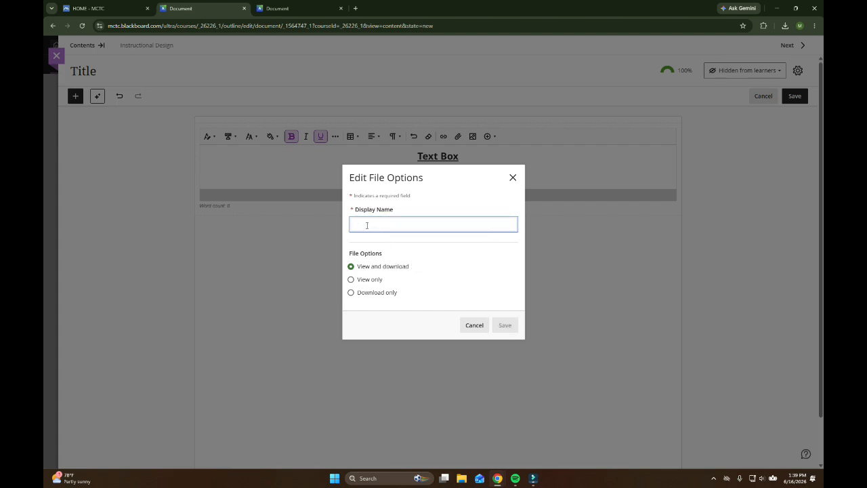
pyautogui.write('Its Actual Name')
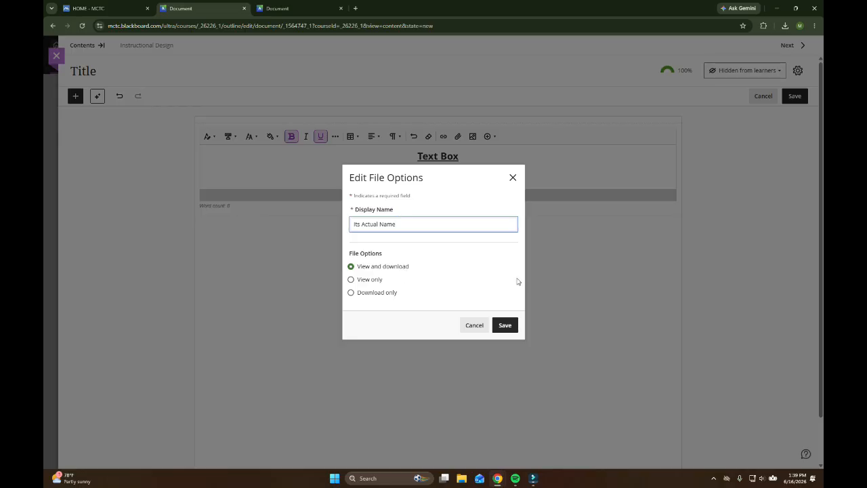
pyautogui.click(507, 326)
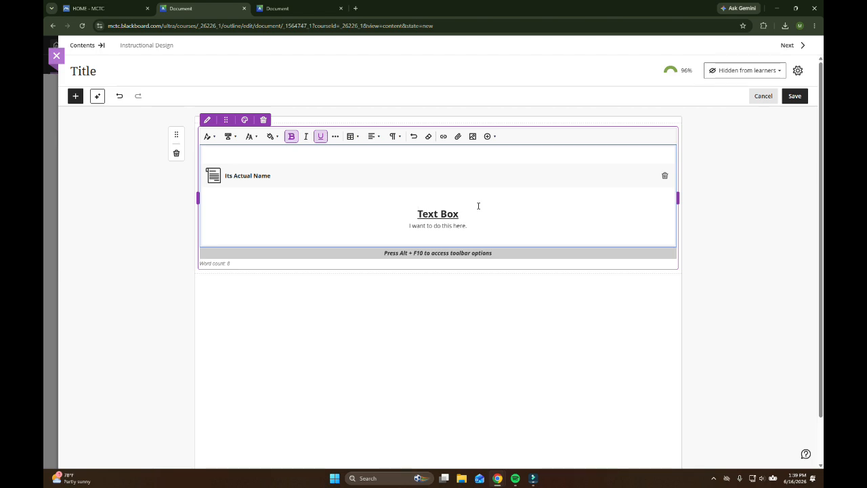
pyautogui.click(466, 238)
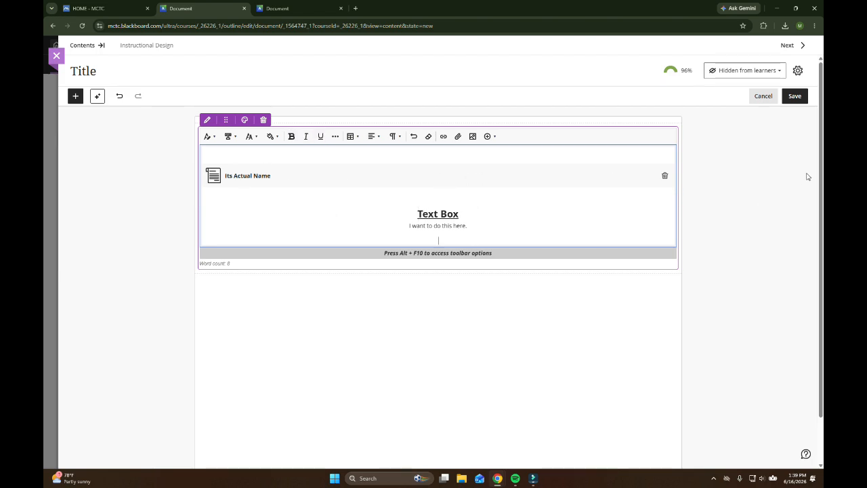
pyautogui.click(793, 97)
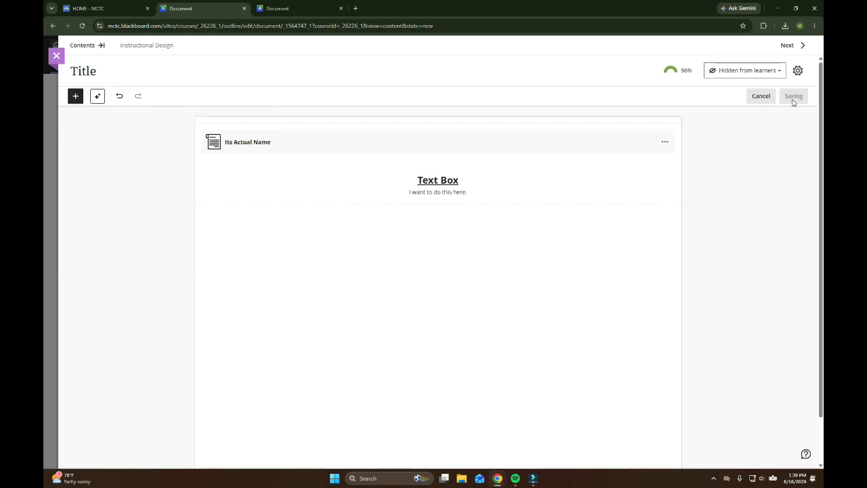
# - Preview the "Its Actual Name" attachment, enlarge its page view and look through the file
pyautogui.click(247, 147)
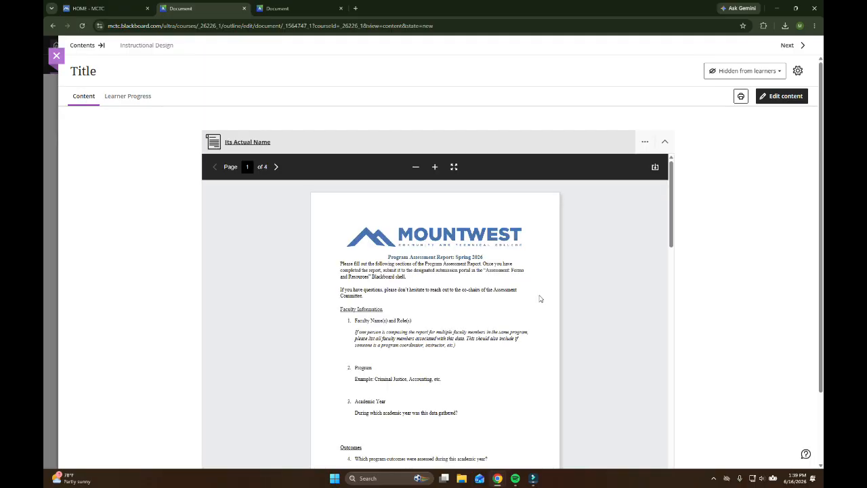
pyautogui.click(436, 167)
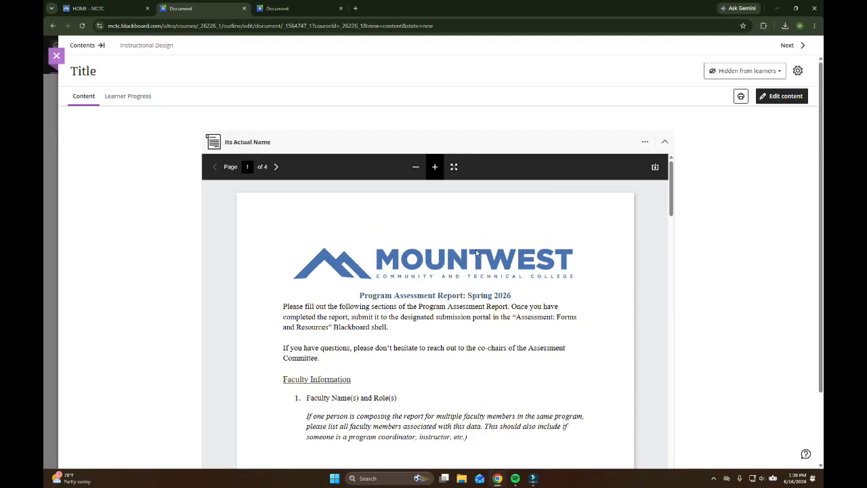
pyautogui.scroll(-10, 474, 271)
pyautogui.scroll(10, 489, 278)
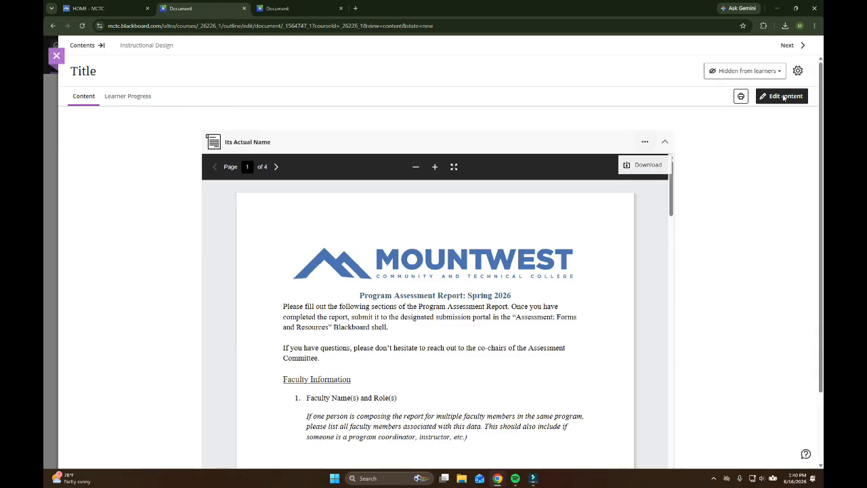
# - Reopen the document for editing and delete the attachment and the empty line above the "Text Box" heading
pyautogui.click(783, 97)
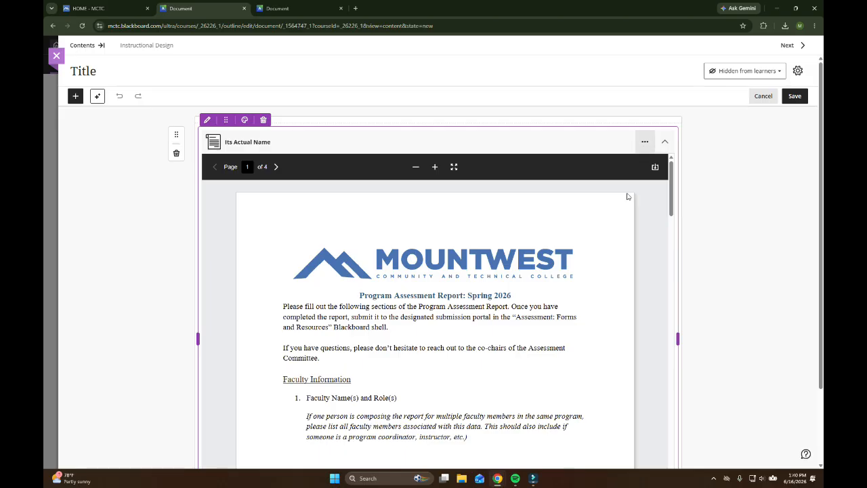
pyautogui.scroll(-1, 696, 269)
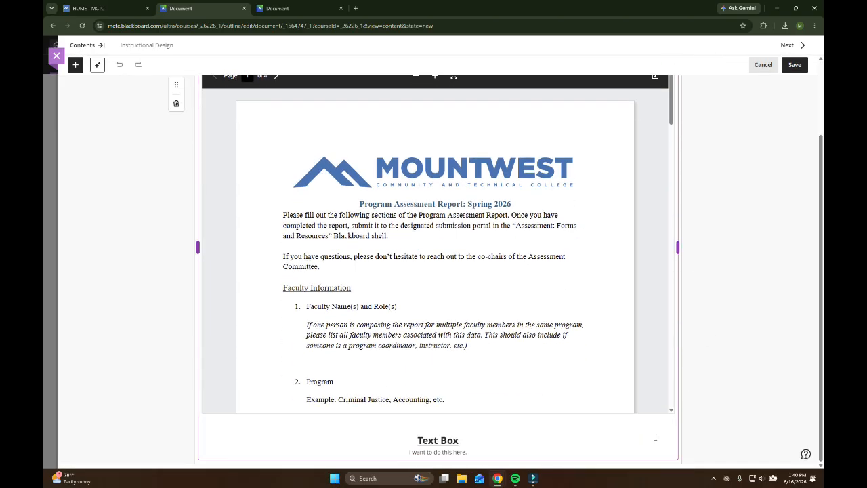
pyautogui.click(654, 444)
pyautogui.click(665, 108)
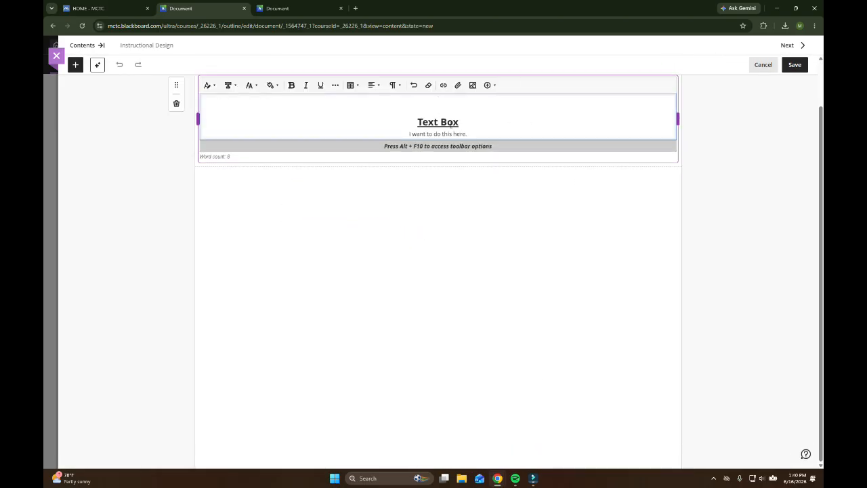
pyautogui.click(418, 122)
pyautogui.press('BackSpace')
pyautogui.click(486, 125)
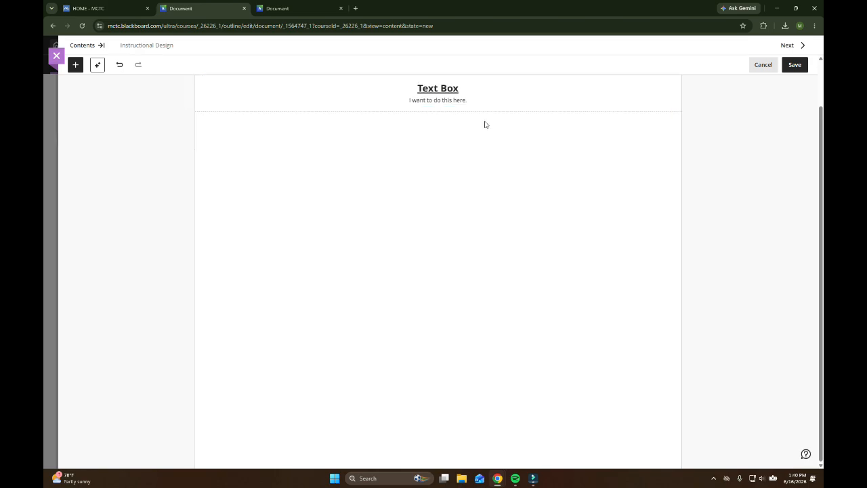
# - Upload the PNG image "YouTube button in Blackboard Ultra tools menu" from Downloads into the line beneath the sentence, keeping the Original aspect ratio
pyautogui.click(475, 120)
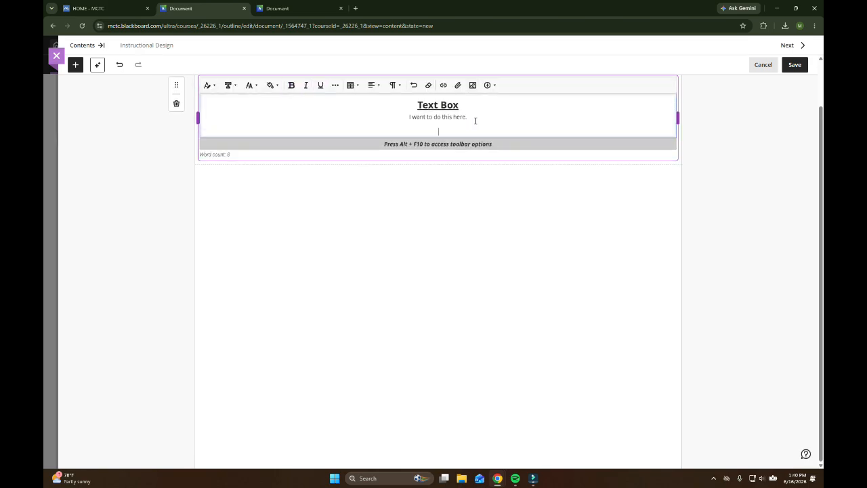
pyautogui.click(474, 85)
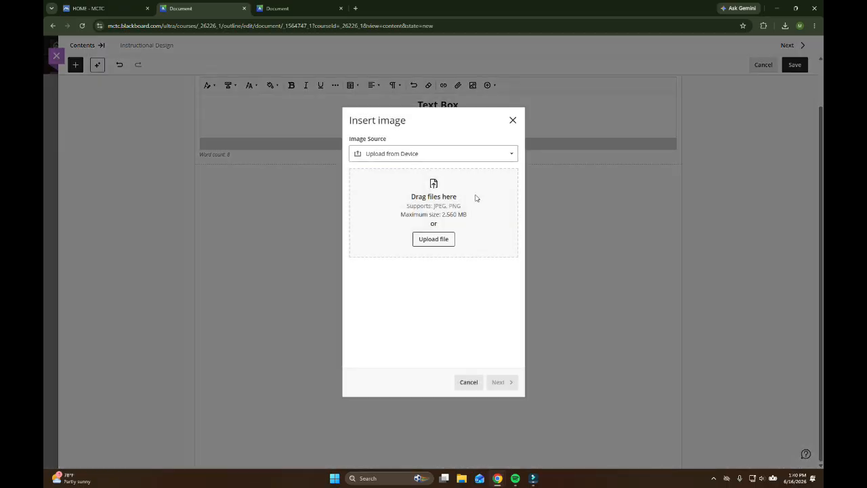
pyautogui.click(438, 241)
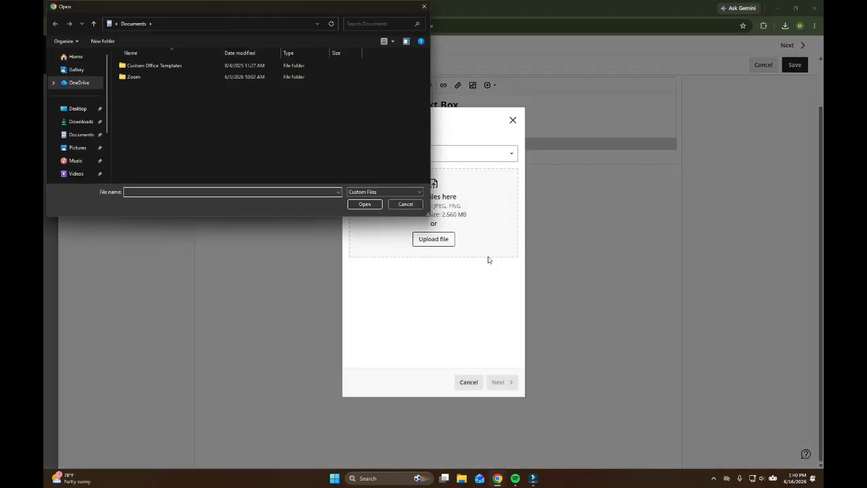
pyautogui.click(82, 122)
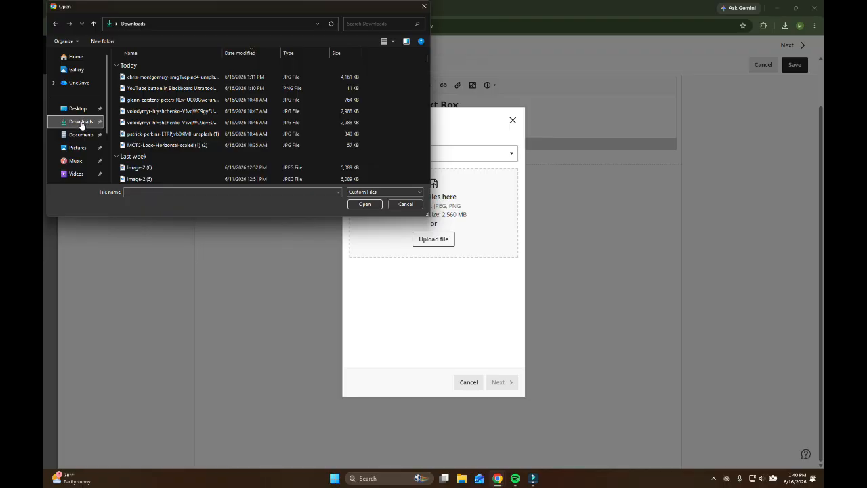
pyautogui.doubleClick(146, 88)
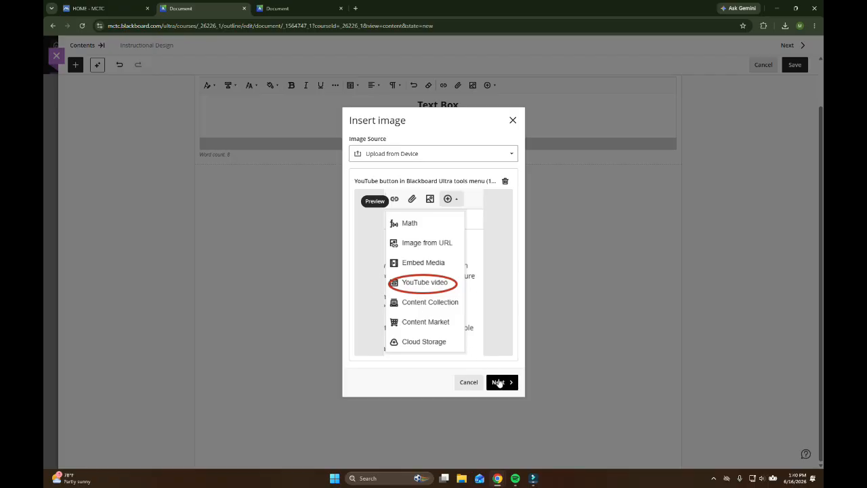
pyautogui.click(498, 383)
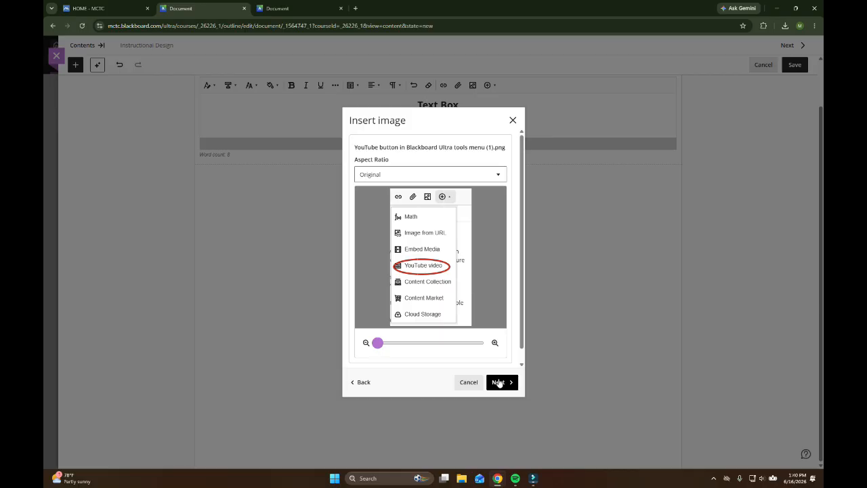
pyautogui.click(499, 382)
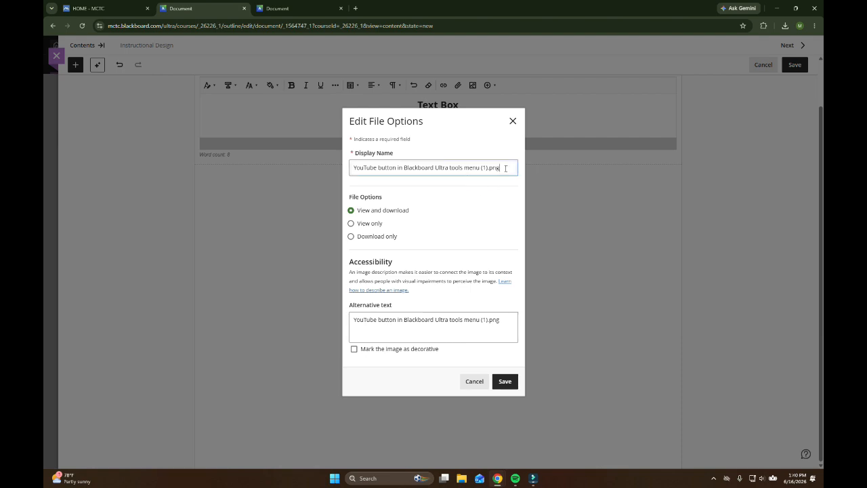
# - Remove the "(1).png" ending from the image's display name and alternative text, then save the file options
pyautogui.moveTo(501, 167); pyautogui.dragTo(481, 167)
pyautogui.press('BackSpace')
pyautogui.click(482, 321)
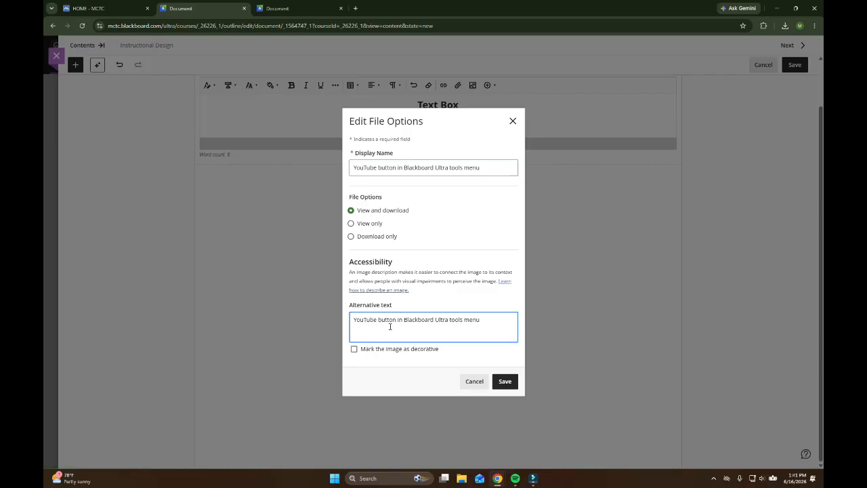
pyautogui.click(502, 381)
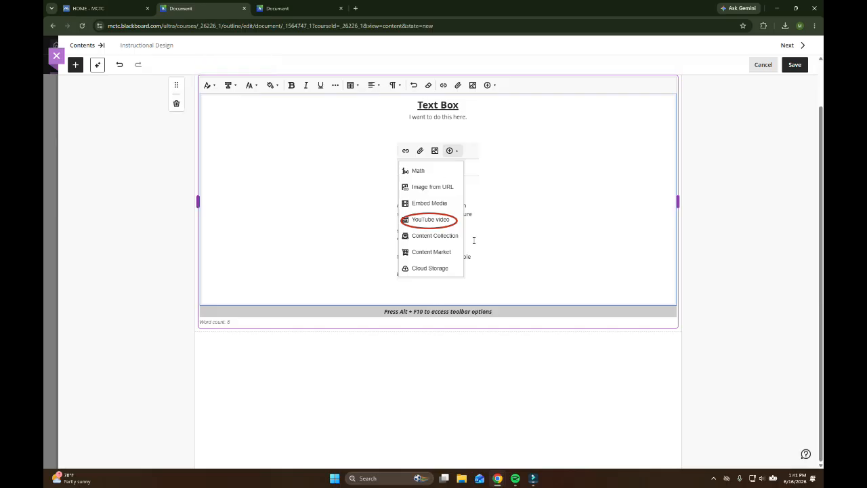
# - Delete the inserted image beneath the sentence and open the YouTube video search for the text box
pyautogui.press('BackSpace')
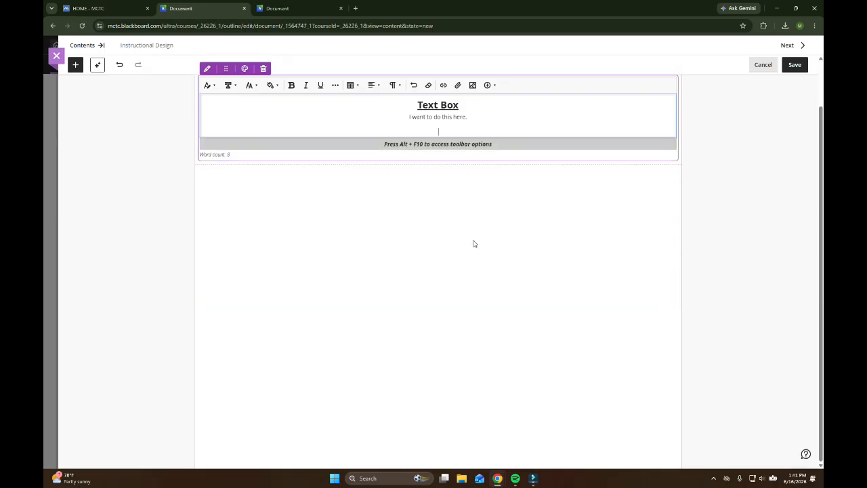
pyautogui.click(494, 86)
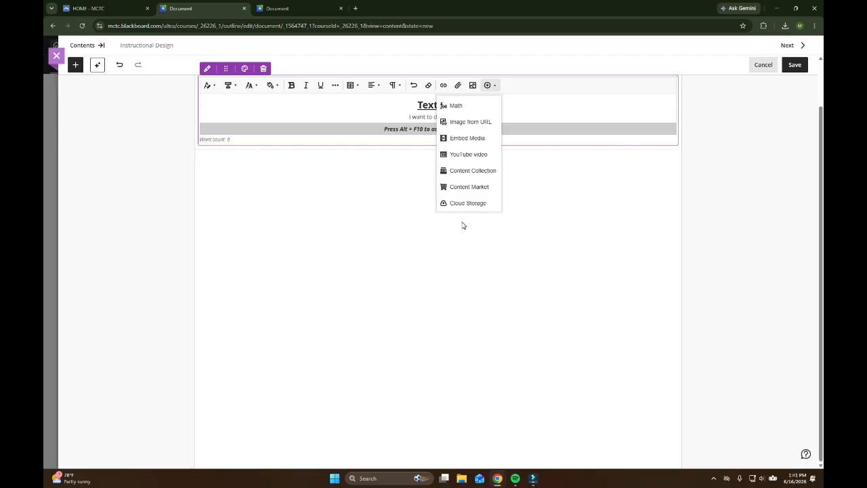
pyautogui.click(474, 155)
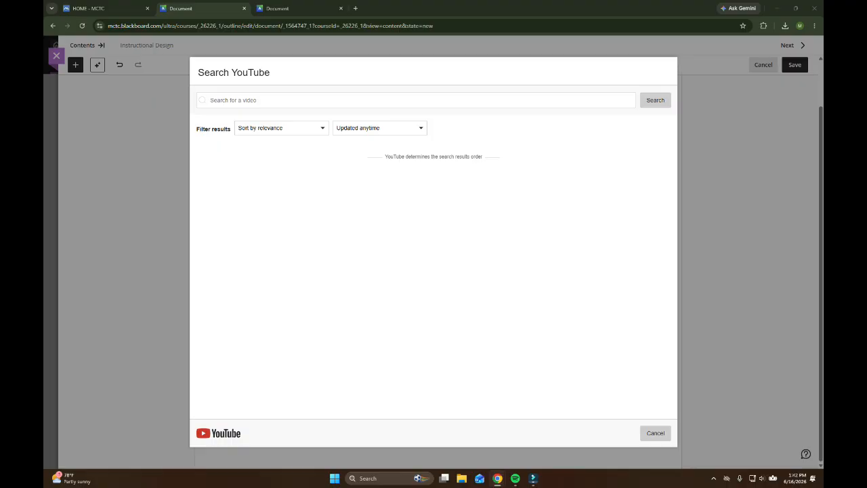
pyautogui.moveTo(822, 27); pyautogui.dragTo(642, 11)
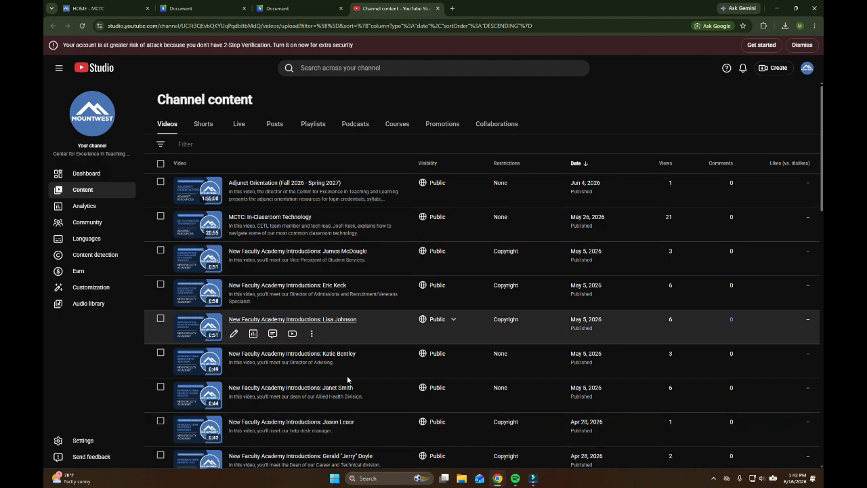
pyautogui.moveTo(532, 295)
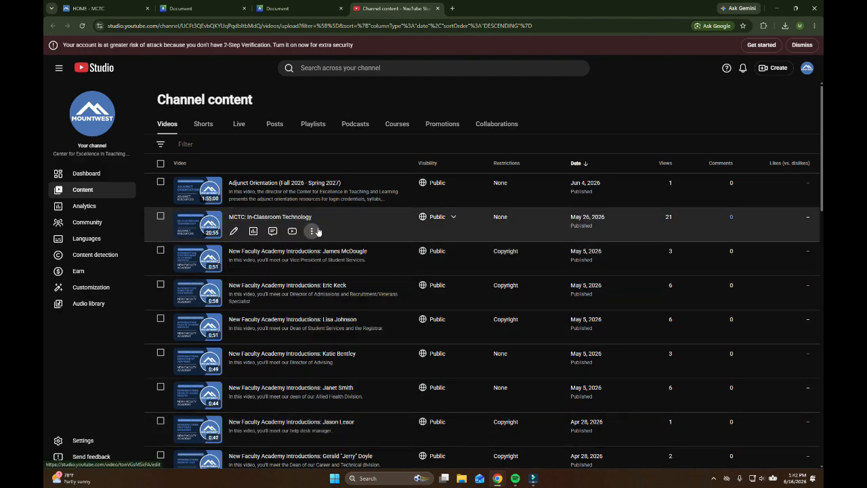
pyautogui.click(312, 231)
pyautogui.click(295, 247)
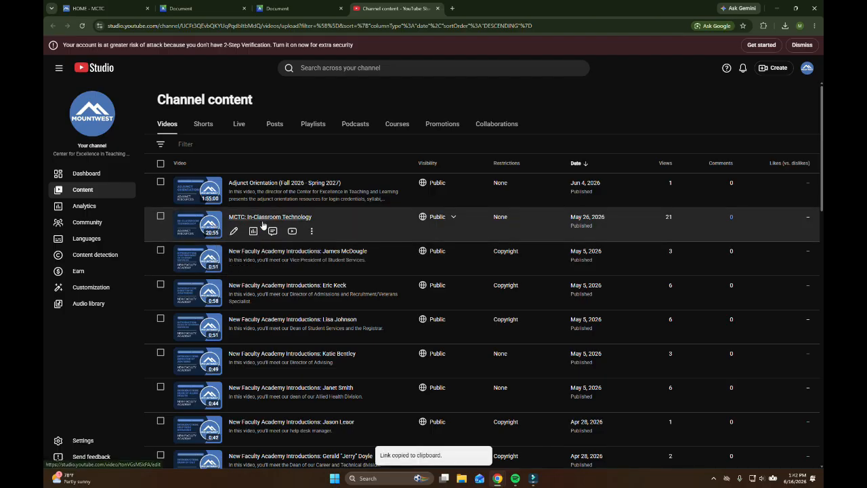
pyautogui.rightClick(264, 225)
pyautogui.click(272, 233)
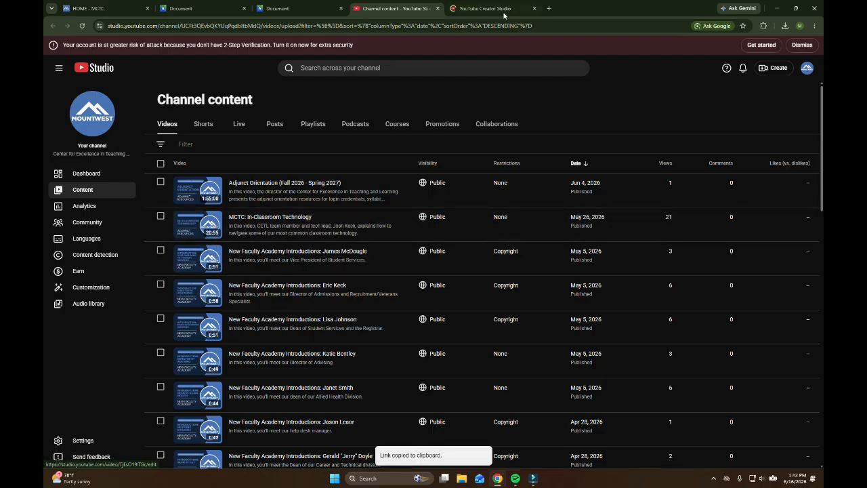
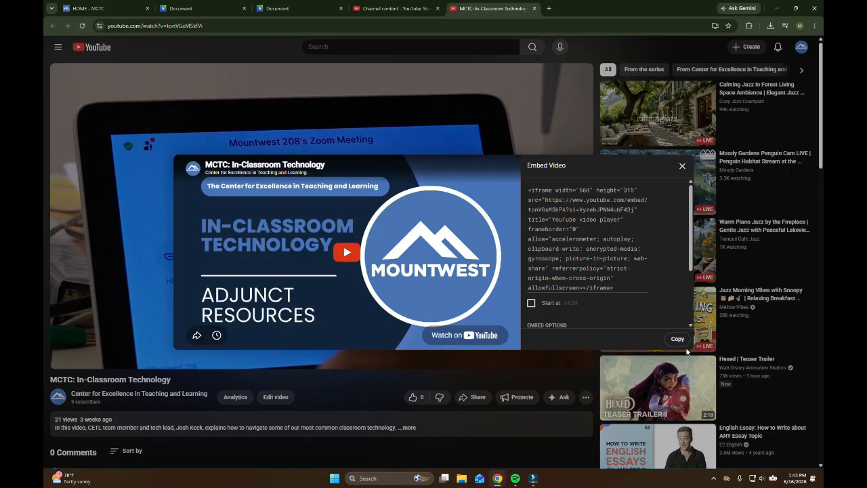
# - Copy the video's embed code from YouTube and insert it as embedded media with alternative text beneath the sentence in the Blackboard document
pyautogui.click(677, 339)
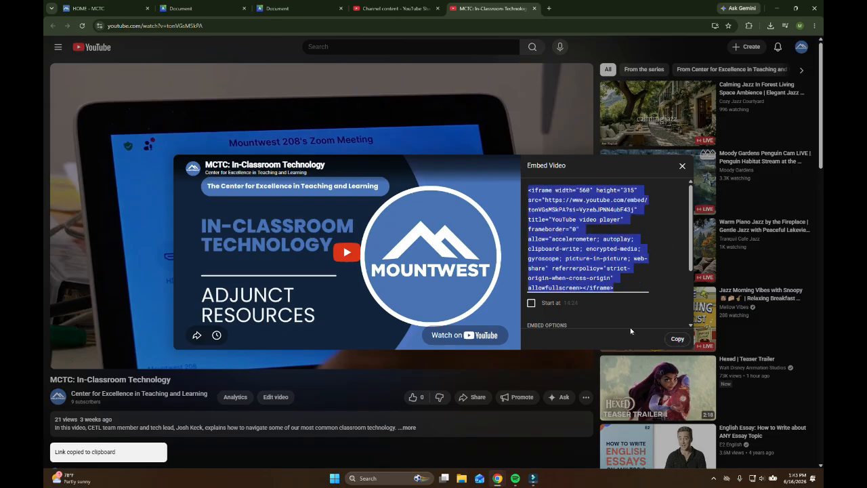
pyautogui.click(161, 6)
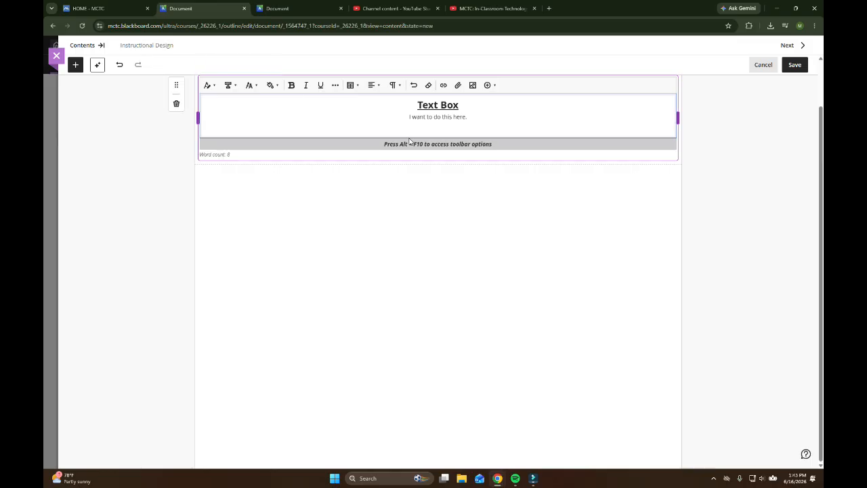
pyautogui.click(487, 85)
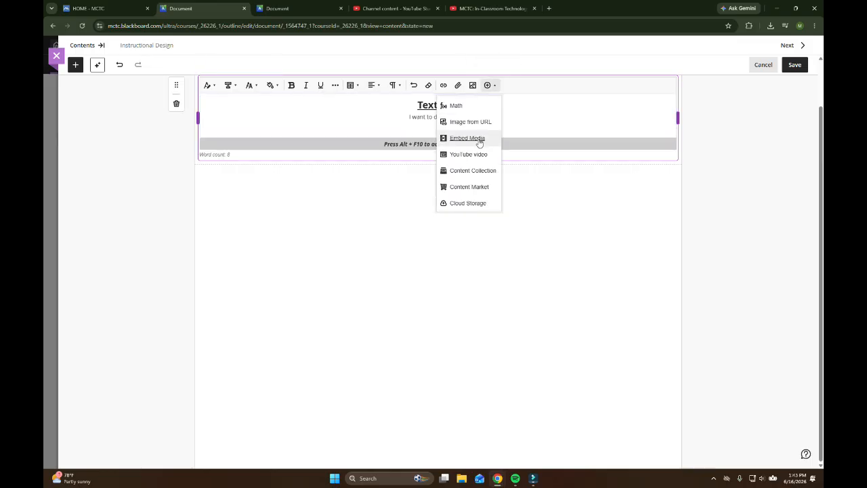
pyautogui.click(480, 138)
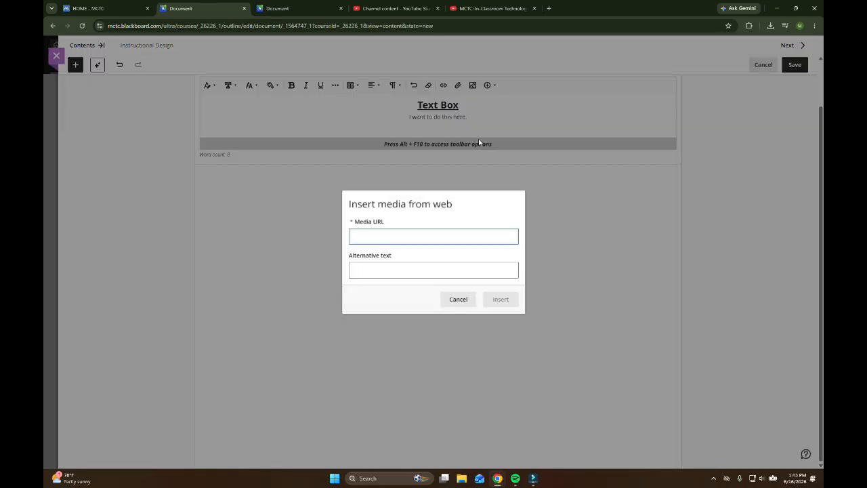
pyautogui.hotkey('ctrl', 'v')
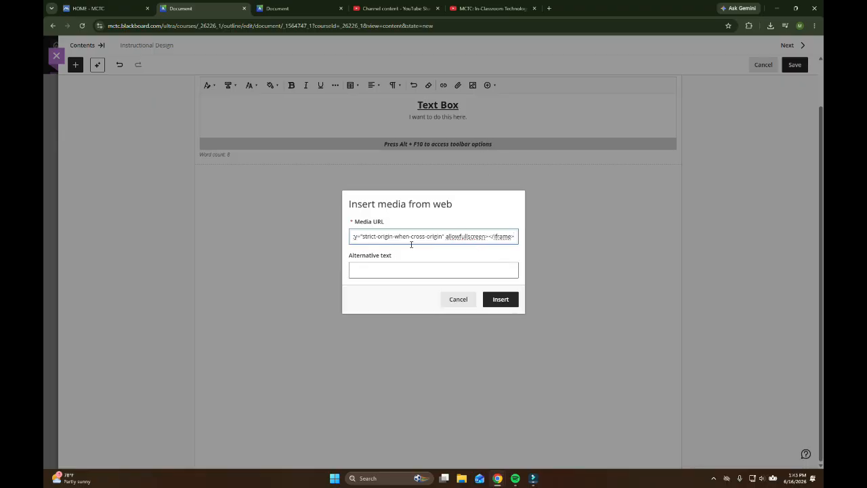
pyautogui.click(410, 269)
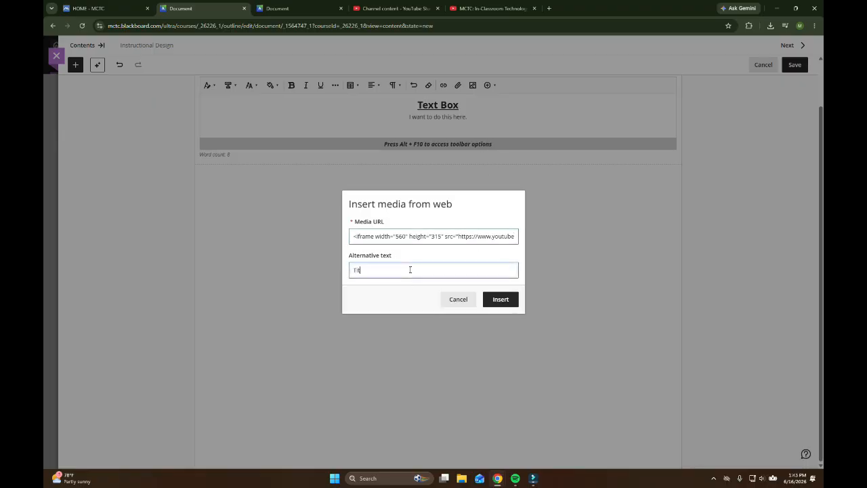
pyautogui.click(499, 299)
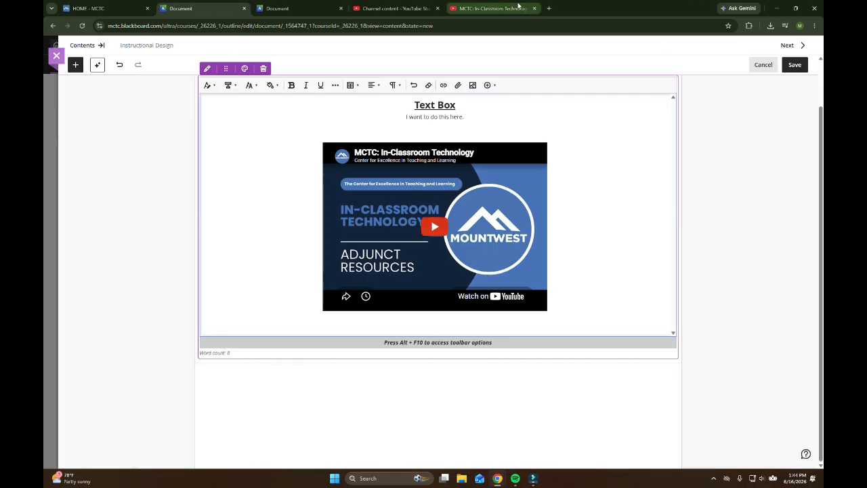
# - Close the extra Document tab showing the rubric tables, then delete the embedded video and the empty line beneath the sentence in the edited document
pyautogui.click(491, 8)
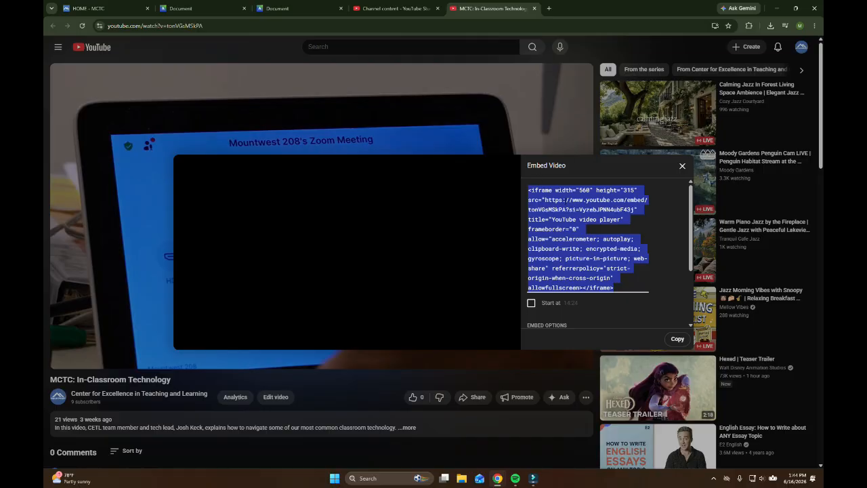
pyautogui.click(266, 7)
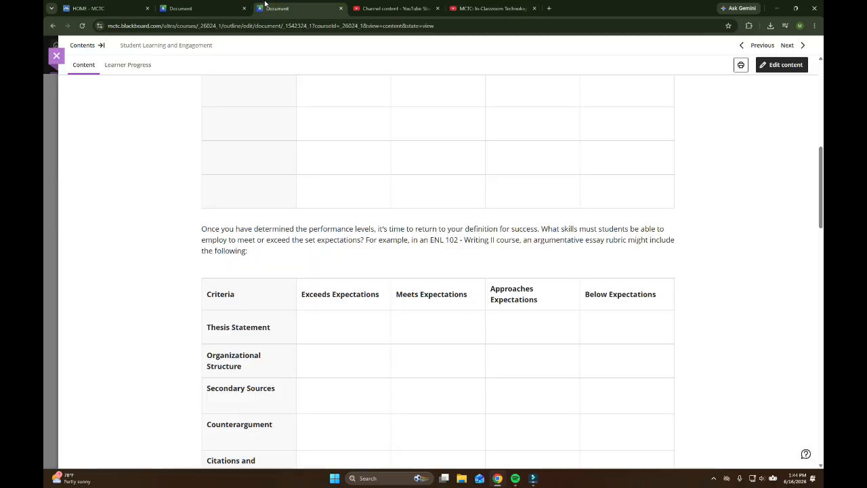
pyautogui.click(340, 8)
pyautogui.click(223, 10)
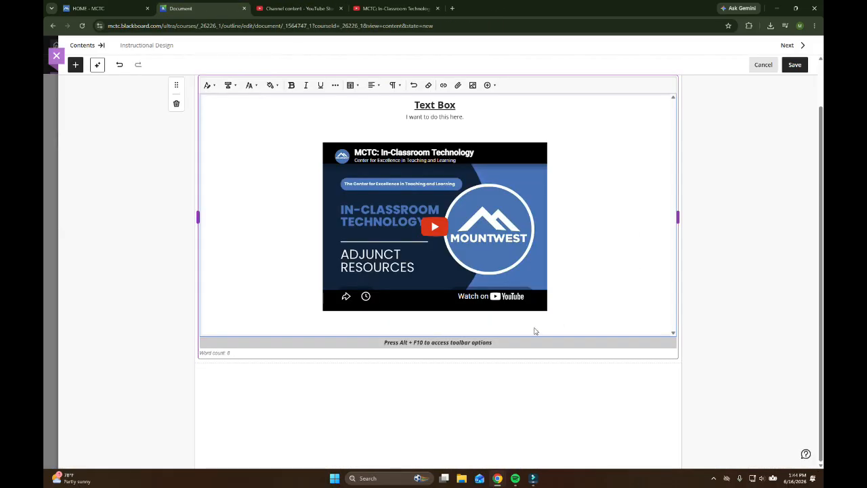
pyautogui.press('BackSpace')
pyautogui.press('BackSpace')
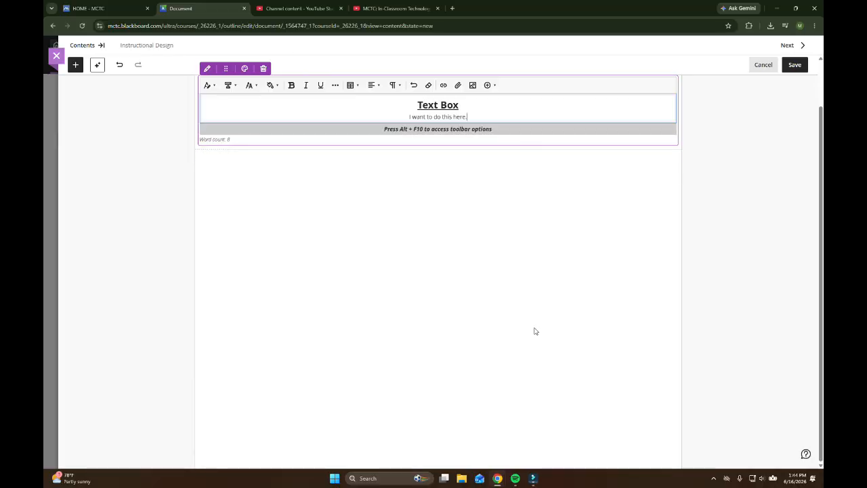
# - Narrow the "Text Box" block to half the page width and add an empty content block occupying the right half of the row below
pyautogui.scroll(1, 467, 222)
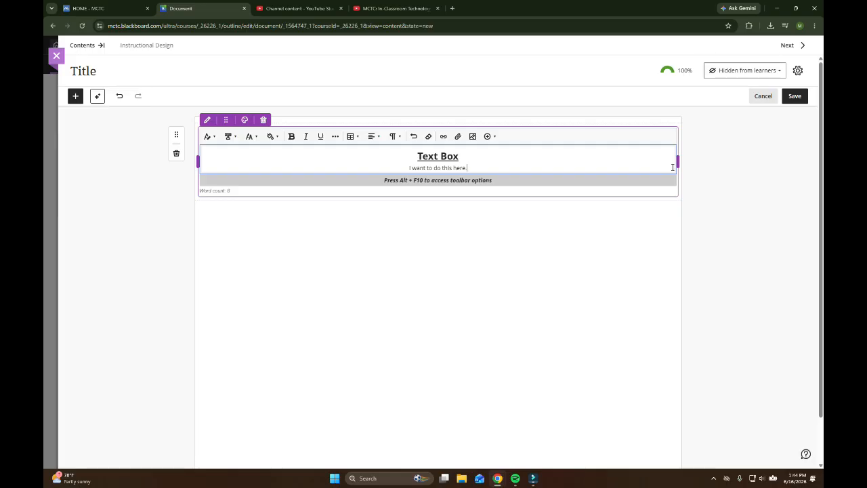
pyautogui.moveTo(677, 163); pyautogui.dragTo(379, 151)
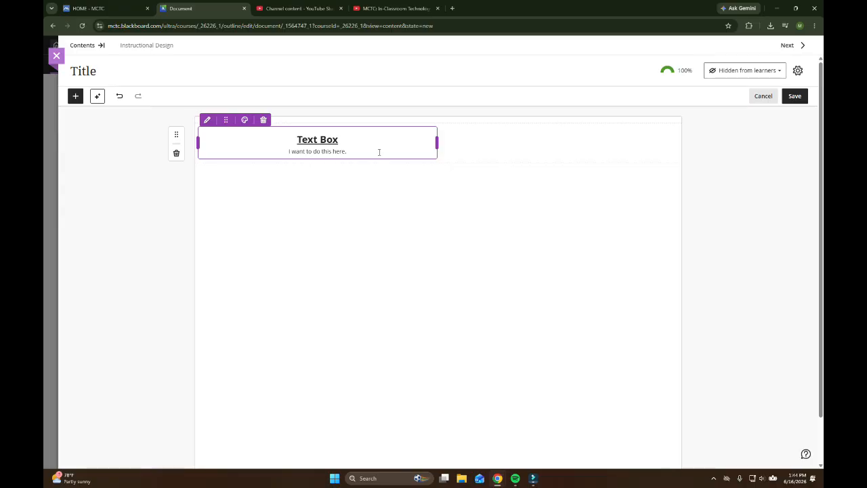
pyautogui.click(383, 168)
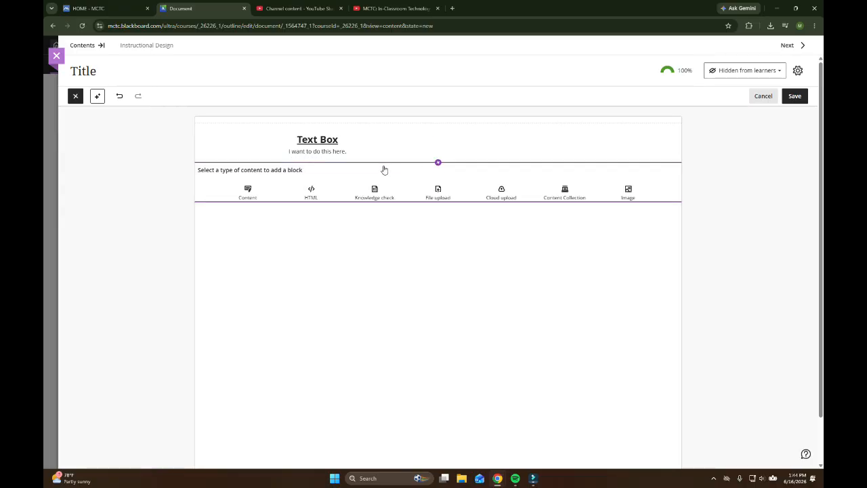
pyautogui.click(238, 202)
pyautogui.moveTo(207, 192); pyautogui.dragTo(449, 209)
pyautogui.click(517, 193)
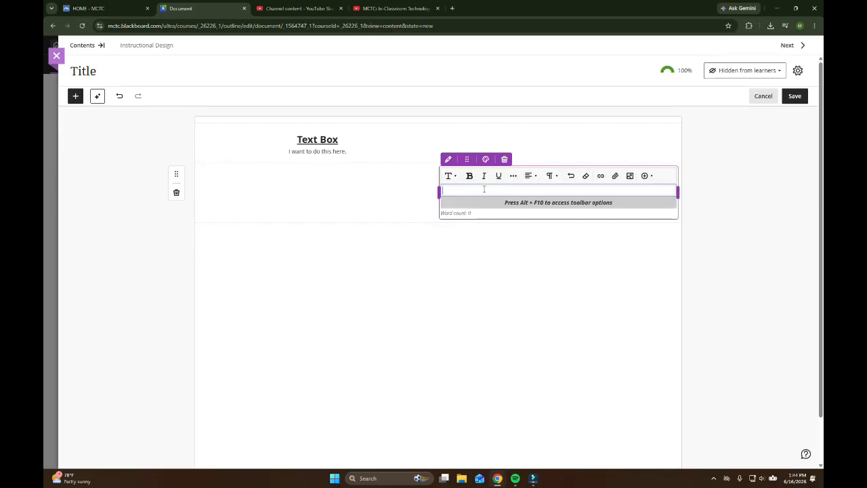
# - Move the empty content block up into the same row as the "Text Box" block
pyautogui.click(467, 159)
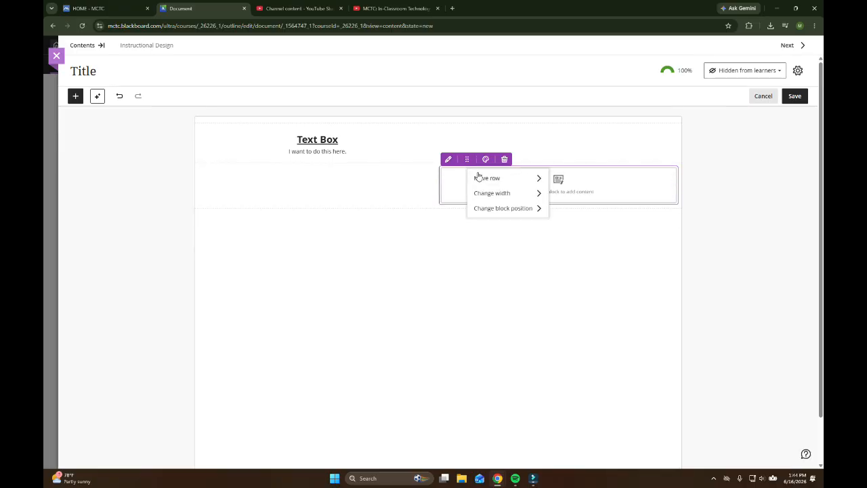
pyautogui.moveTo(479, 178)
pyautogui.click(577, 182)
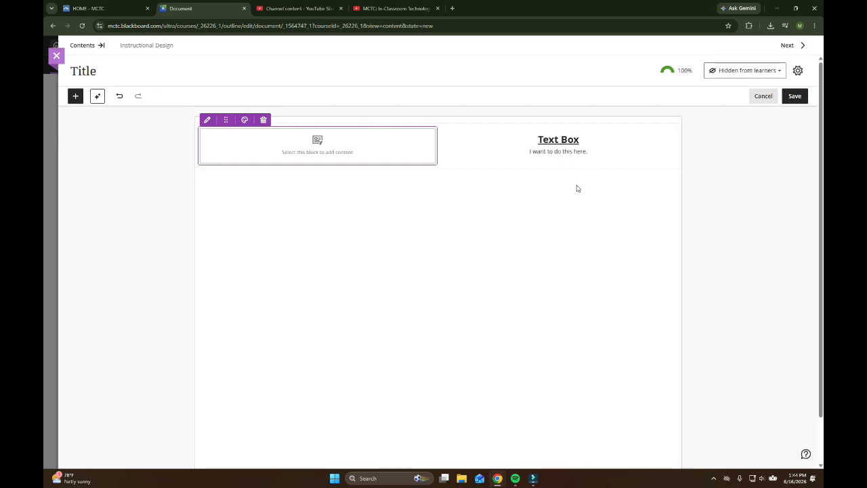
# - Apply the Tip style to the empty content block and the Question style to the "Text Box" block
pyautogui.click(336, 157)
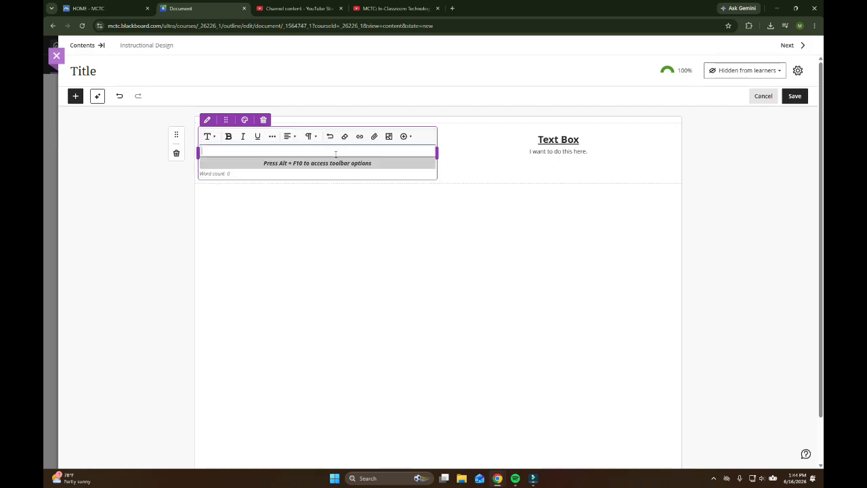
pyautogui.click(245, 126)
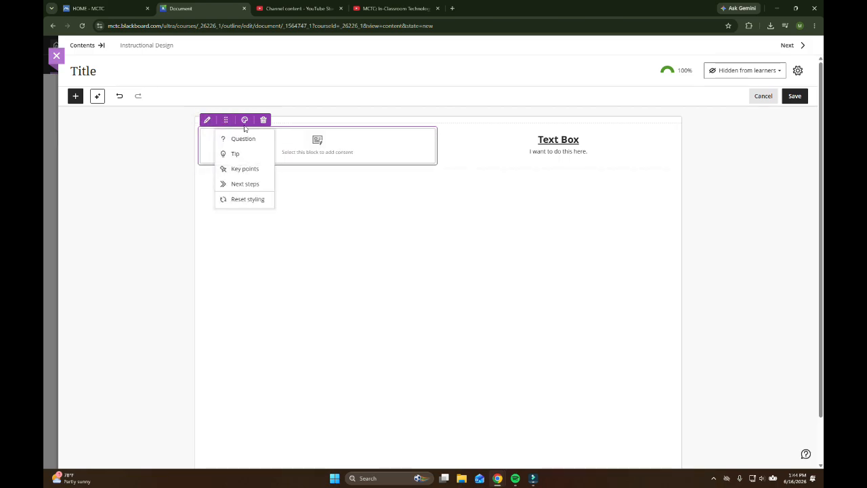
pyautogui.click(245, 153)
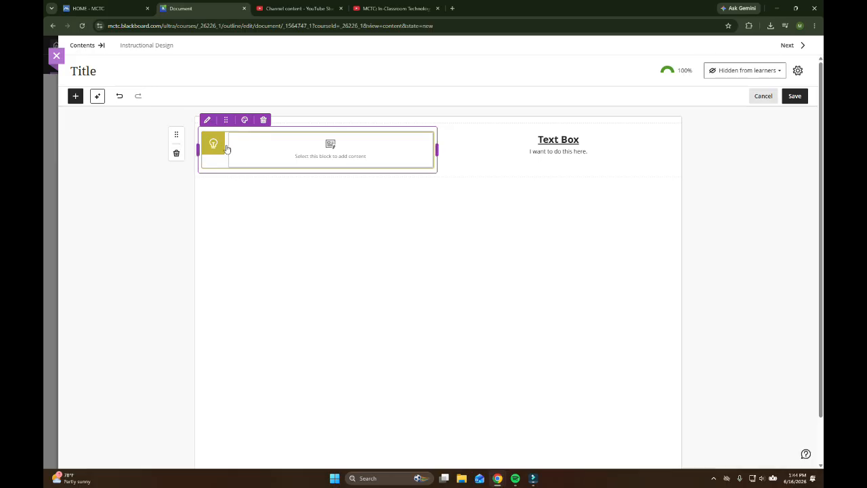
pyautogui.click(529, 151)
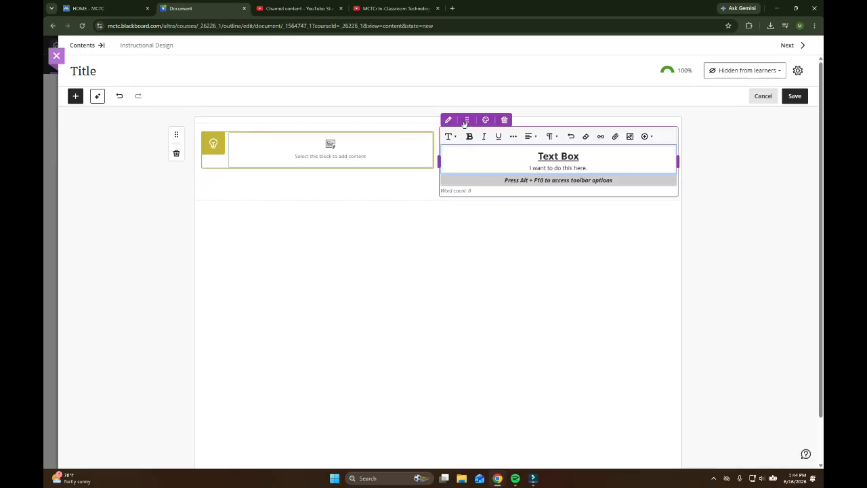
pyautogui.click(485, 121)
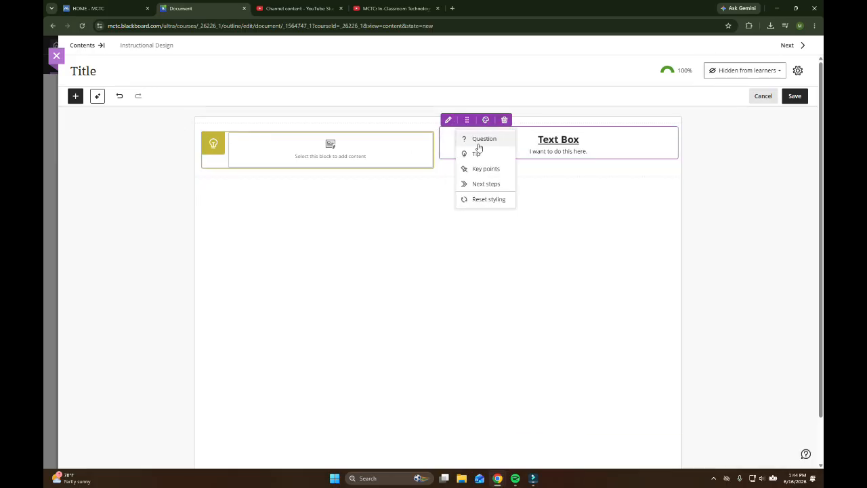
pyautogui.click(479, 139)
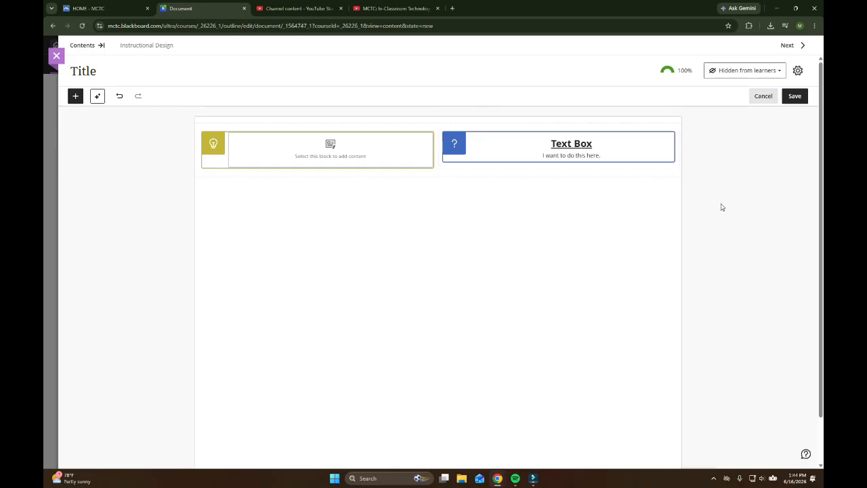
# - Save the document and close it to return to the course content outline
pyautogui.click(795, 98)
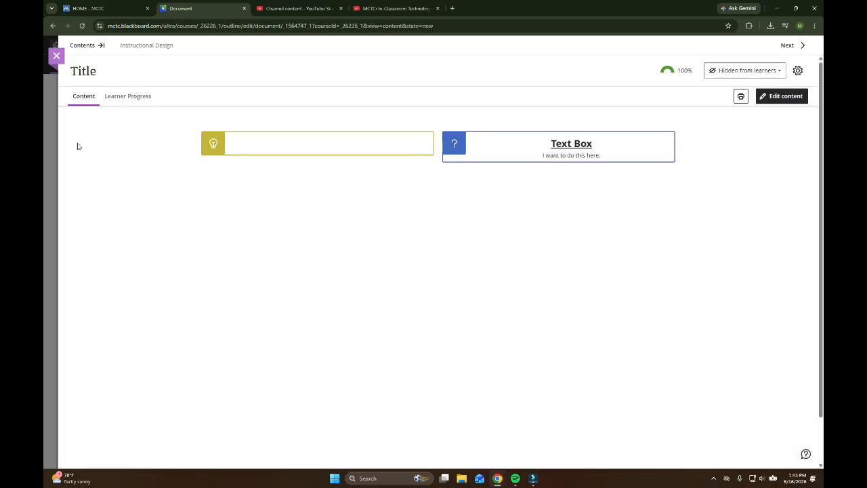
pyautogui.click(57, 58)
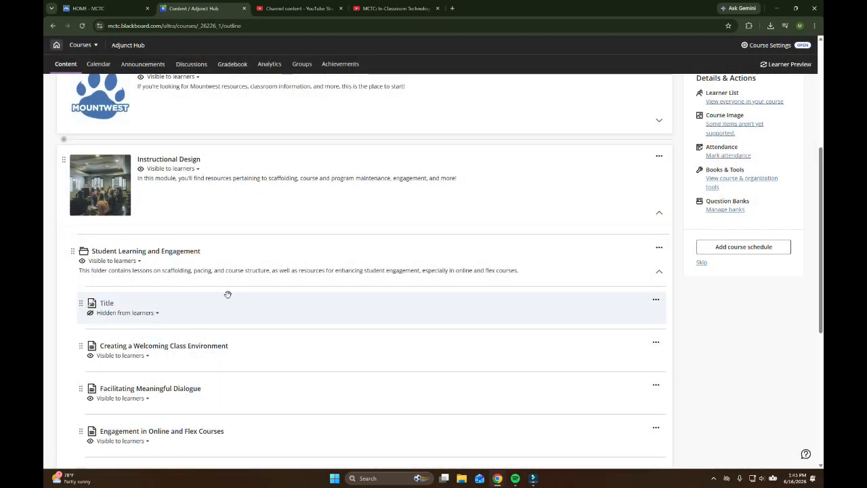
# - Expand the Mountwest Resources module and its Resources Around the College folder in the course outline
pyautogui.scroll(3, 230, 294)
pyautogui.click(197, 233)
pyautogui.scroll(-2, 153, 256)
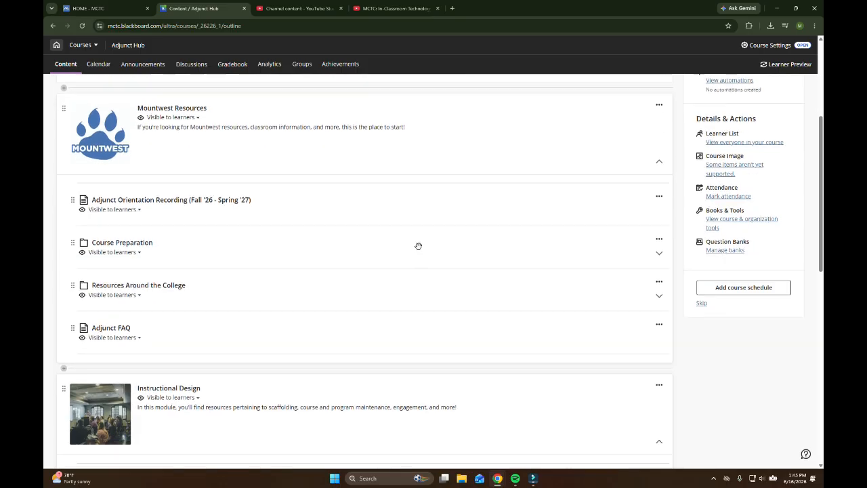
pyautogui.click(149, 277)
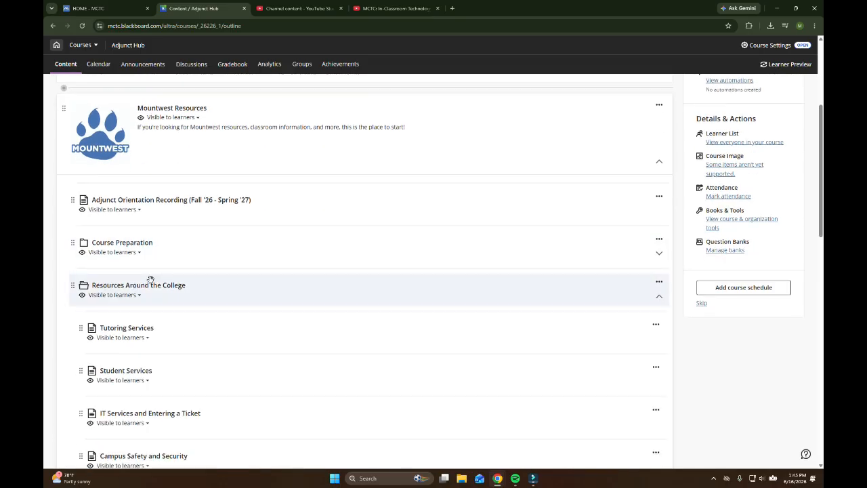
pyautogui.scroll(-2, 185, 288)
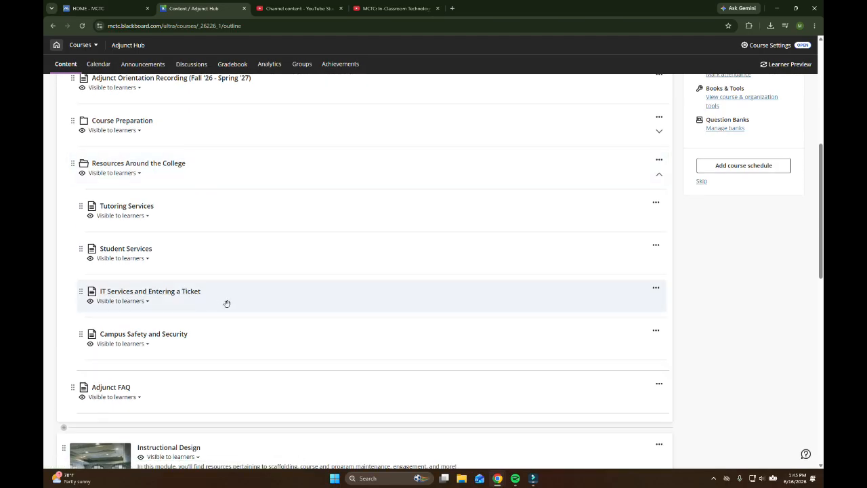
# - Open the Student Services document, examine its layout of text, images, links and attachments, and close it
pyautogui.click(115, 254)
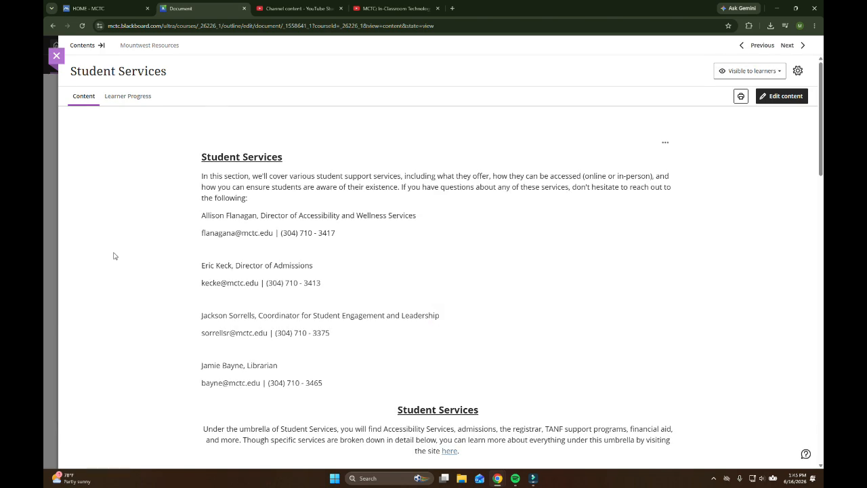
pyautogui.scroll(-1, 332, 252)
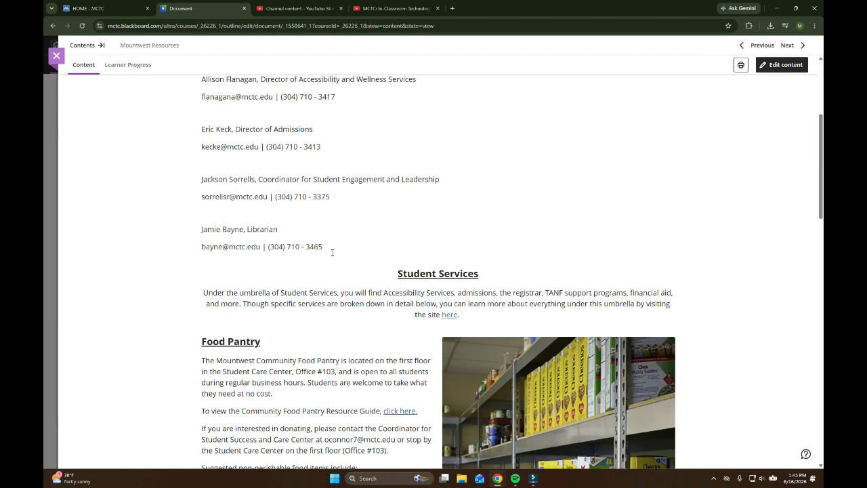
pyautogui.scroll(-3, 332, 252)
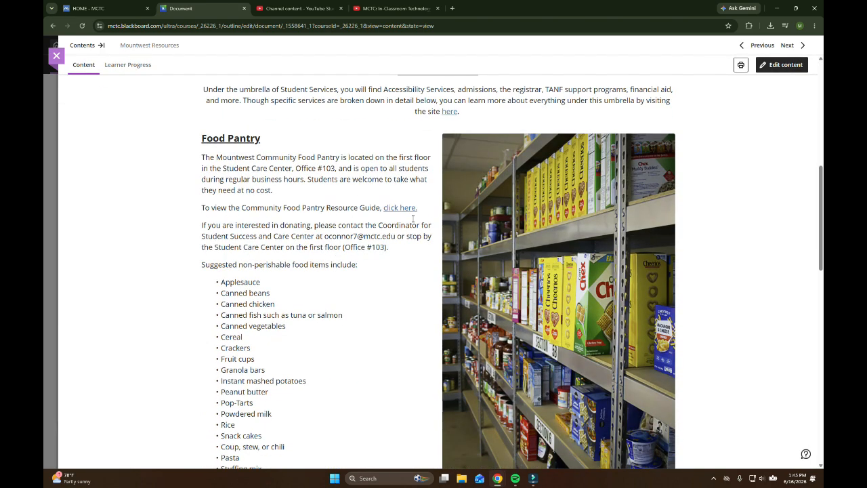
pyautogui.scroll(-4, 480, 230)
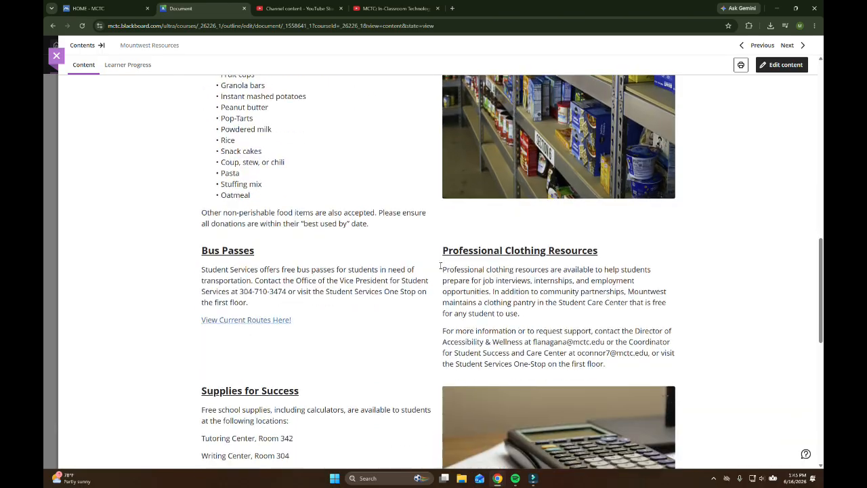
pyautogui.scroll(-2, 521, 280)
pyautogui.scroll(-5, 386, 308)
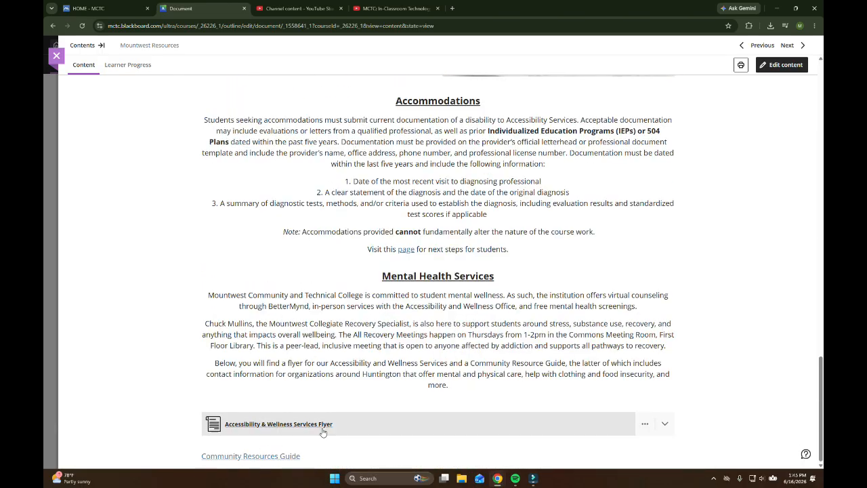
pyautogui.scroll(5, 239, 420)
pyautogui.scroll(8, 240, 420)
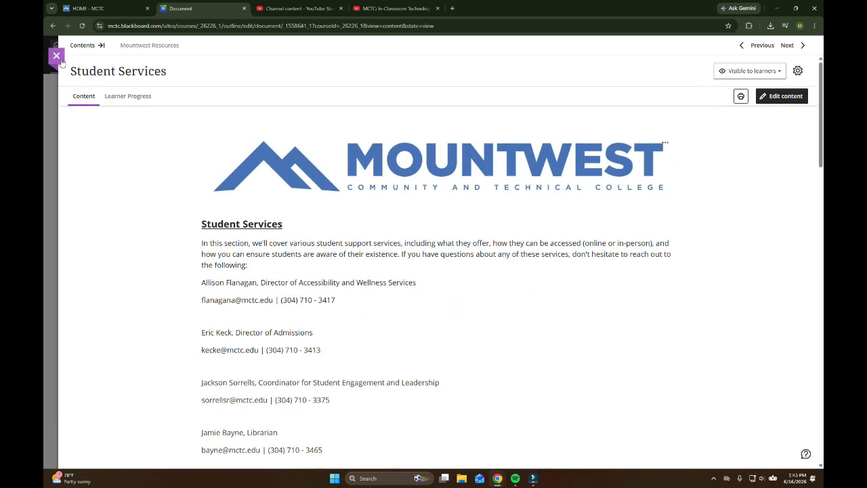
pyautogui.click(57, 56)
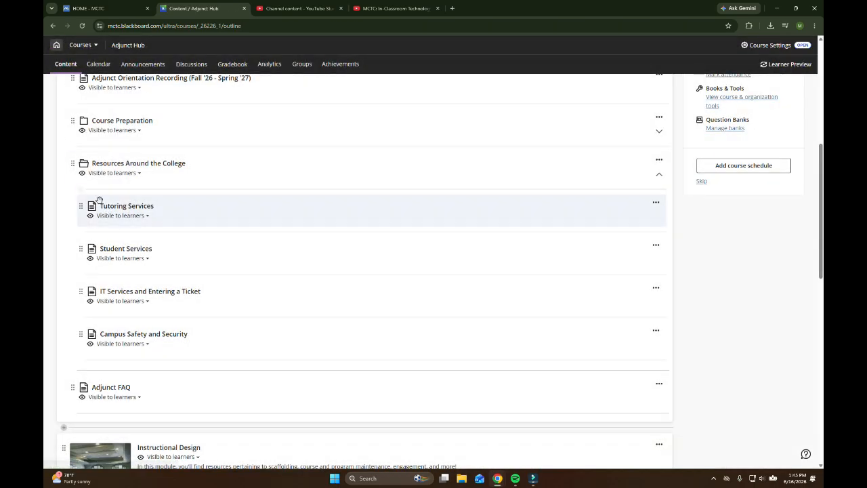
# - Open the Tutoring Services document, examine its side-by-side text and image blocks and Tip-styled block, and close it
pyautogui.click(102, 206)
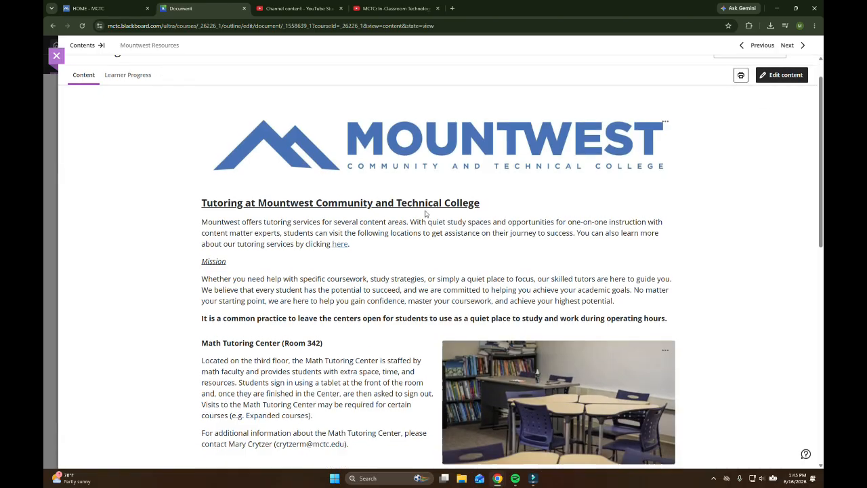
pyautogui.scroll(-5, 425, 213)
pyautogui.scroll(-3, 521, 264)
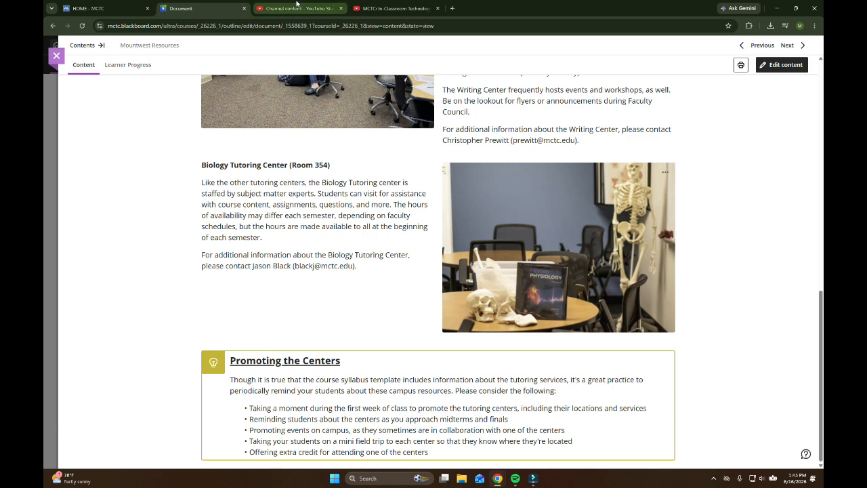
pyautogui.click(56, 57)
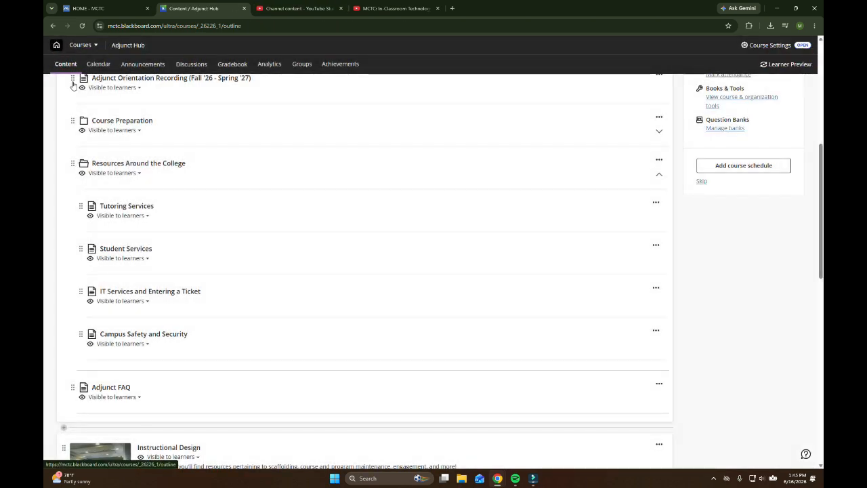
# - Open the "Title" document in the Student Learning and Engagement folder for editing
pyautogui.scroll(3, 233, 270)
pyautogui.scroll(-5, 232, 271)
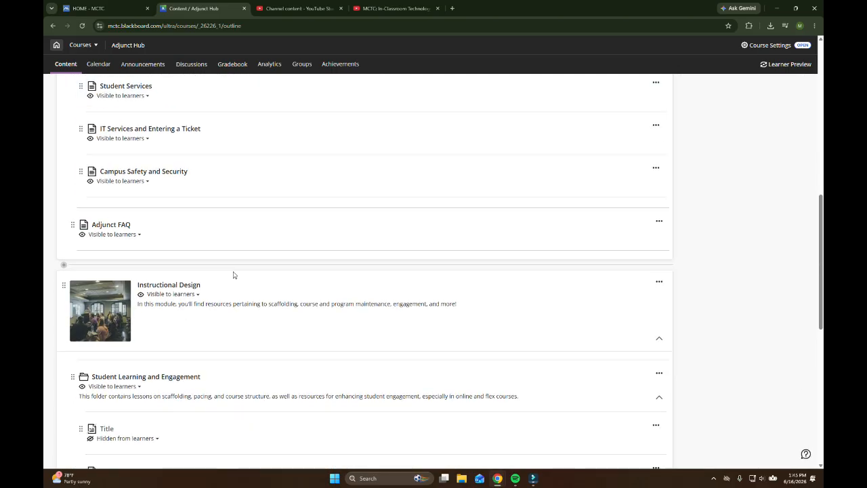
pyautogui.scroll(-1, 246, 263)
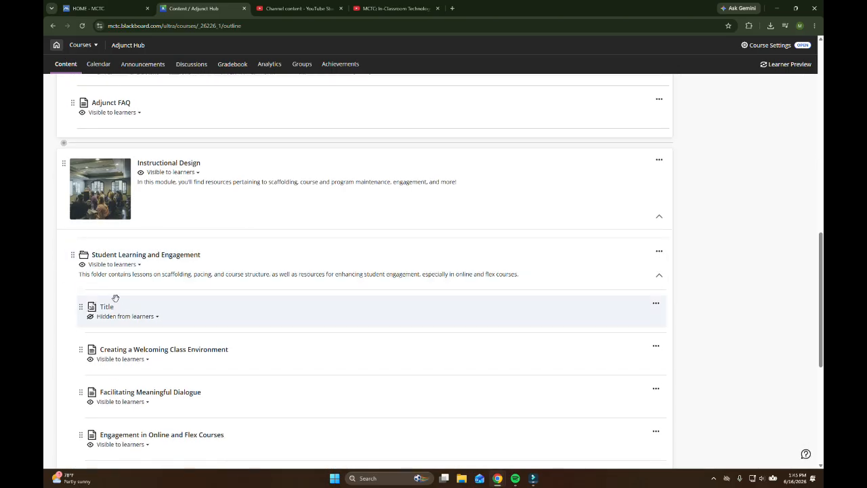
pyautogui.click(111, 308)
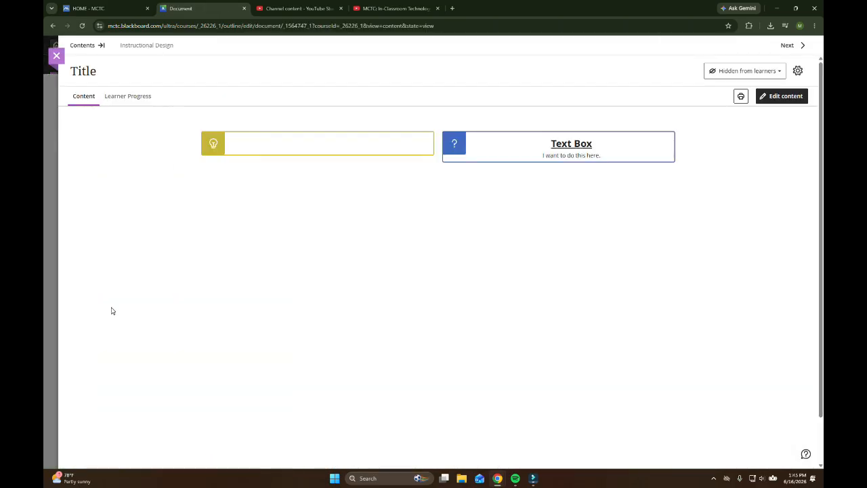
pyautogui.click(768, 99)
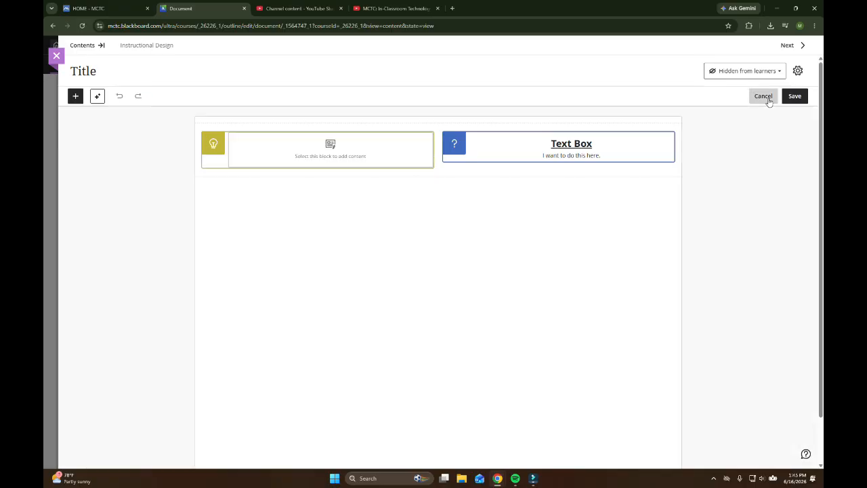
# - Apply the Key points style to the "Text Box" block
pyautogui.moveTo(432, 141)
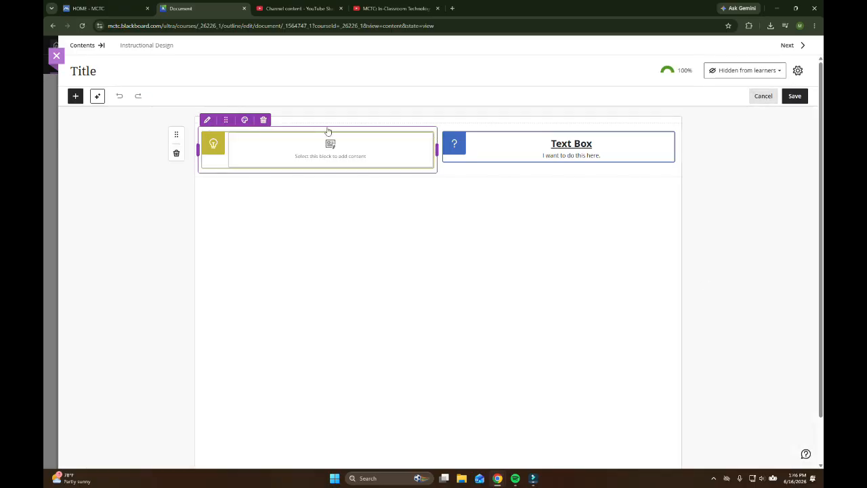
pyautogui.moveTo(482, 140)
pyautogui.click(538, 146)
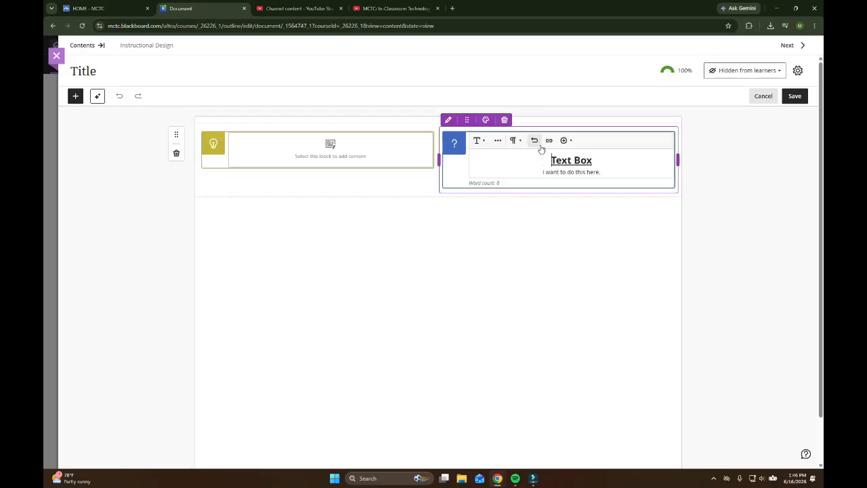
pyautogui.click(486, 120)
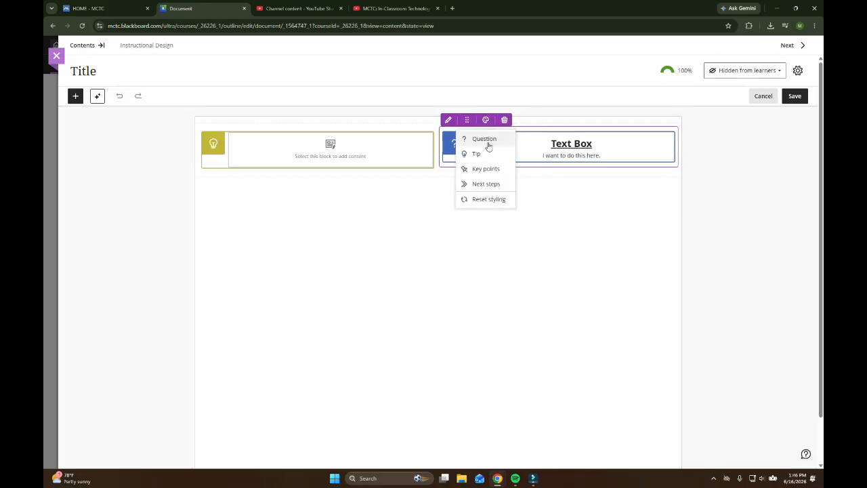
pyautogui.click(485, 170)
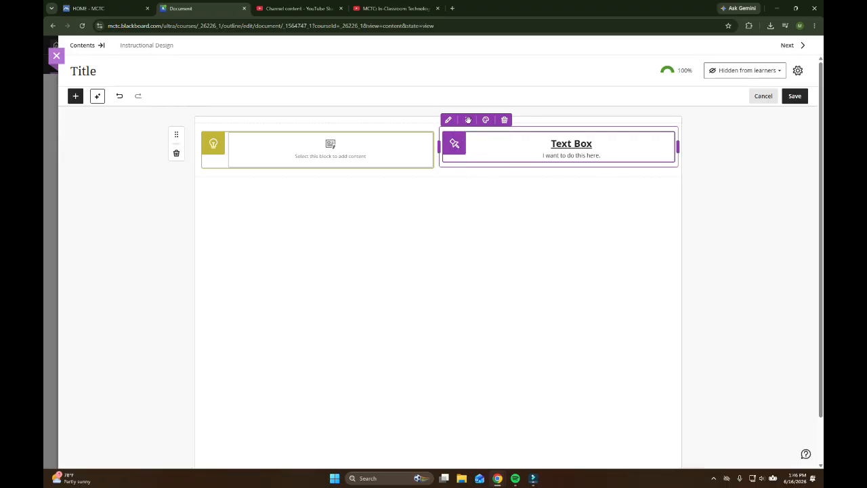
# - Change the "Text Box" block's style to Next steps
pyautogui.click(468, 120)
pyautogui.click(485, 123)
pyautogui.click(485, 123)
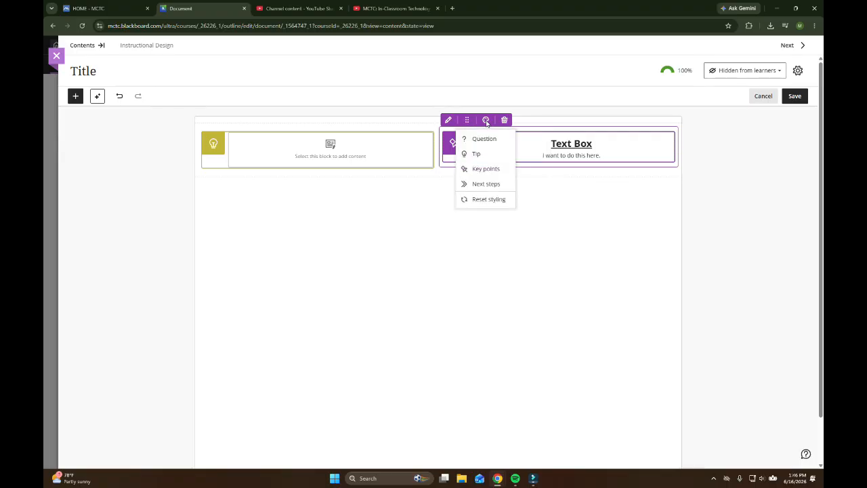
pyautogui.click(483, 183)
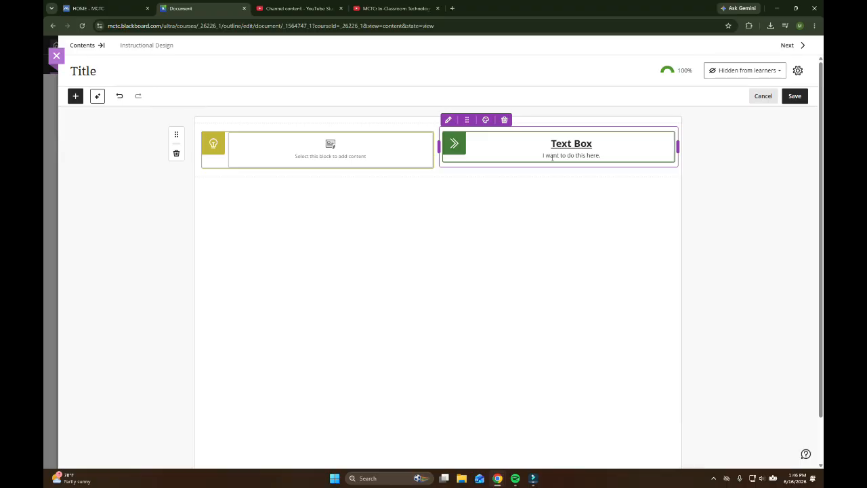
# - Delete the "Text Box" block and the empty Tip-styled block from the document
pyautogui.click(505, 120)
pyautogui.click(422, 138)
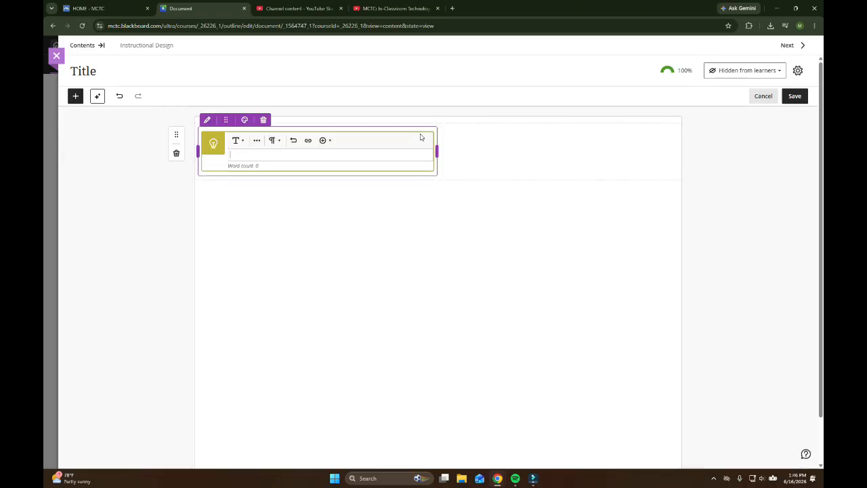
pyautogui.click(264, 121)
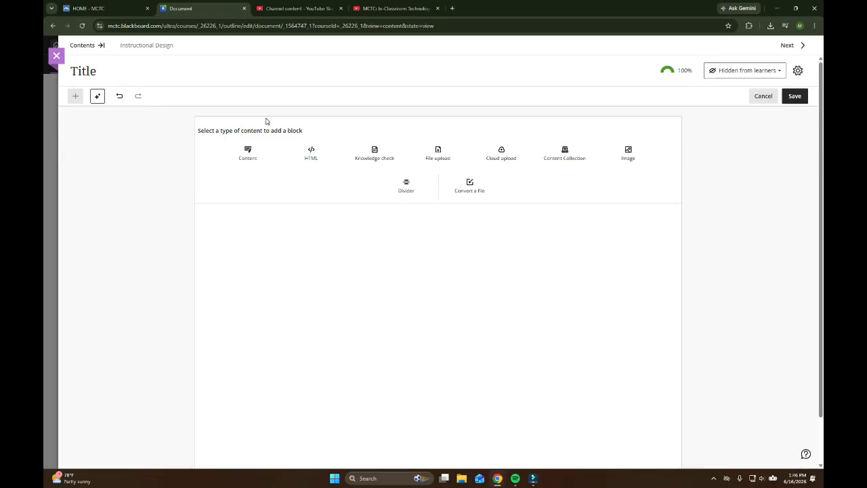
# - Add an HTML block containing the embed code copied from the YouTube video "MCTC: In-Classroom Technology"
pyautogui.click(303, 155)
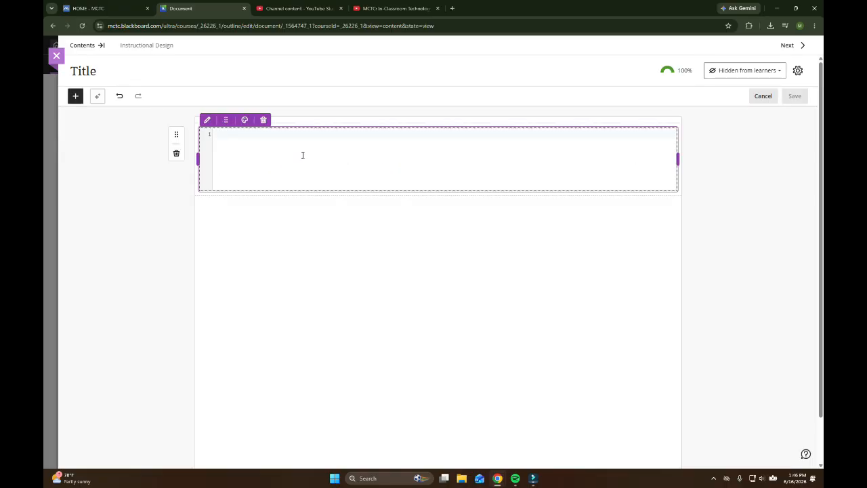
pyautogui.click(396, 8)
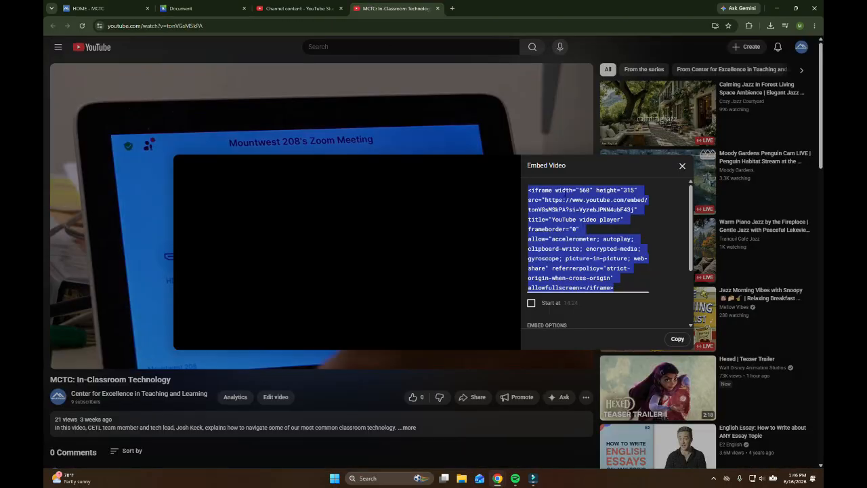
pyautogui.click(677, 339)
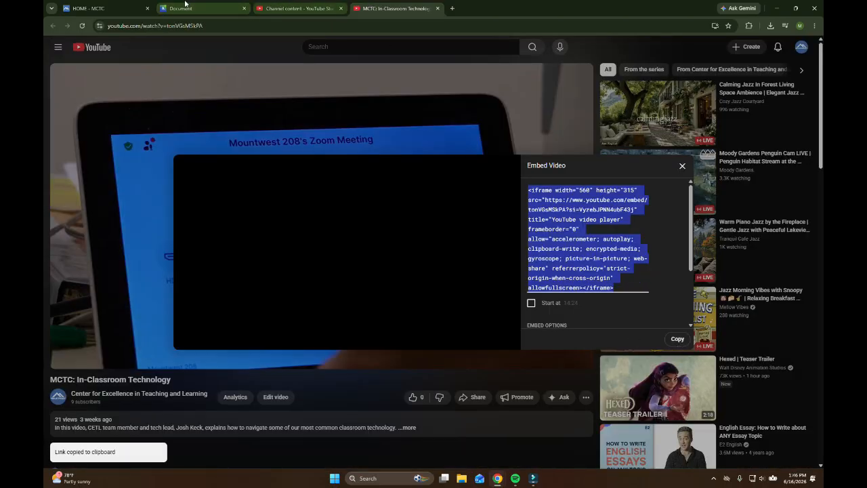
pyautogui.click(201, 8)
pyautogui.hotkey('ctrl', 'v')
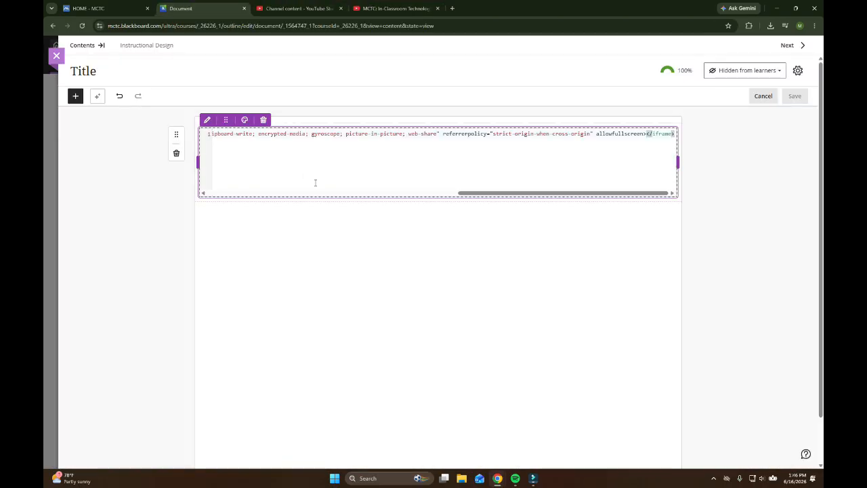
pyautogui.click(729, 207)
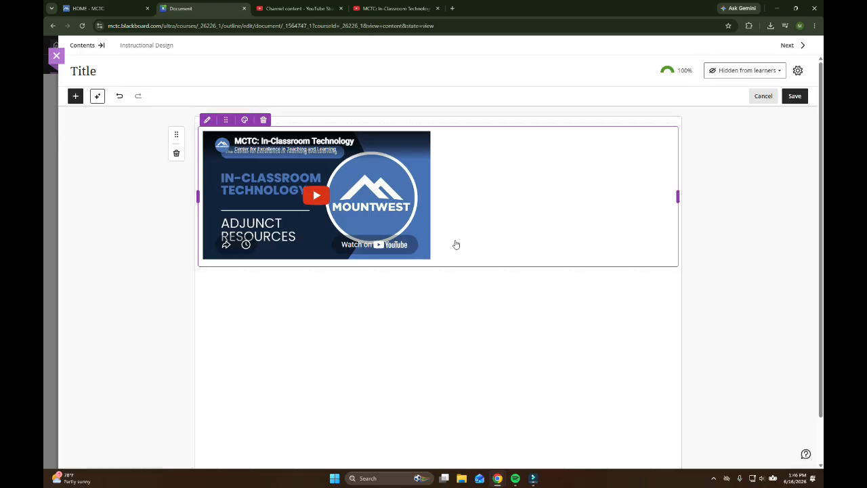
# - Add a Knowledge check block below the video, open its manual question form, and close the form without entering anything
pyautogui.click(452, 274)
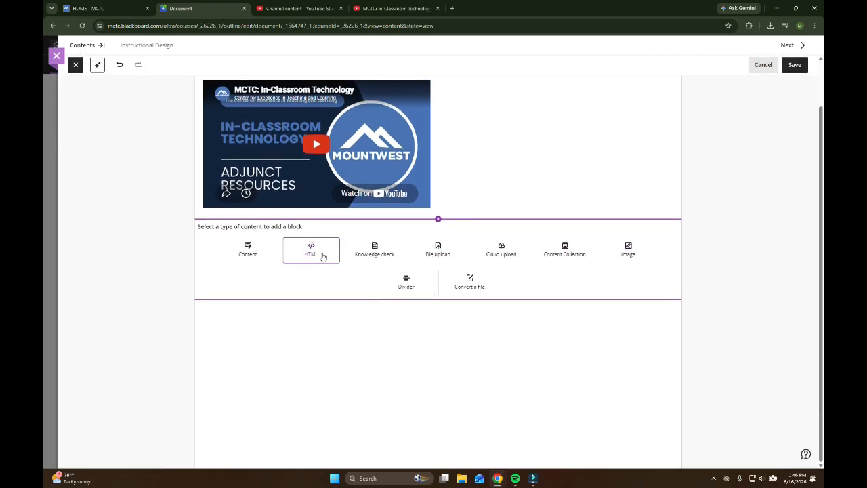
pyautogui.click(399, 255)
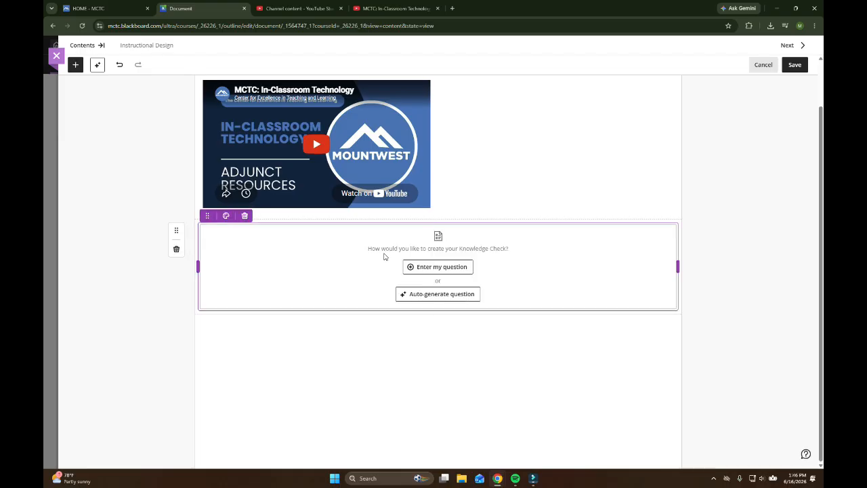
pyautogui.click(463, 273)
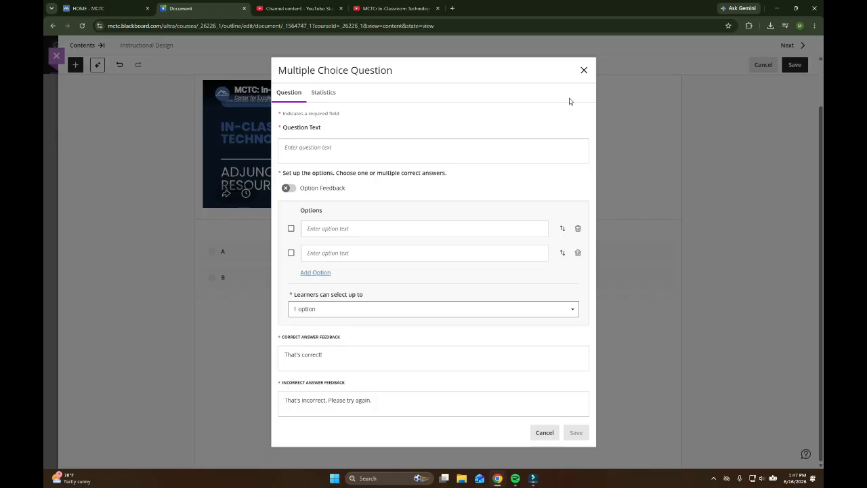
pyautogui.click(583, 70)
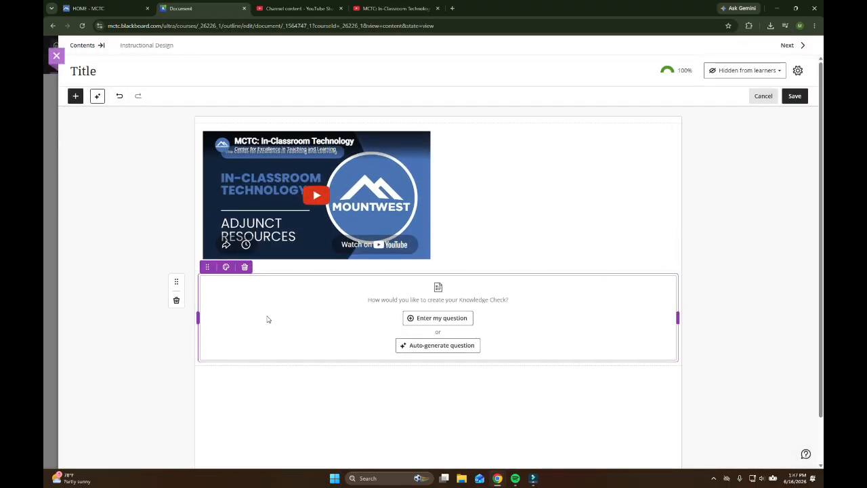
# - Add a divider below the Knowledge check block and narrow it to half the page width
pyautogui.click(294, 367)
pyautogui.scroll(-2, 295, 369)
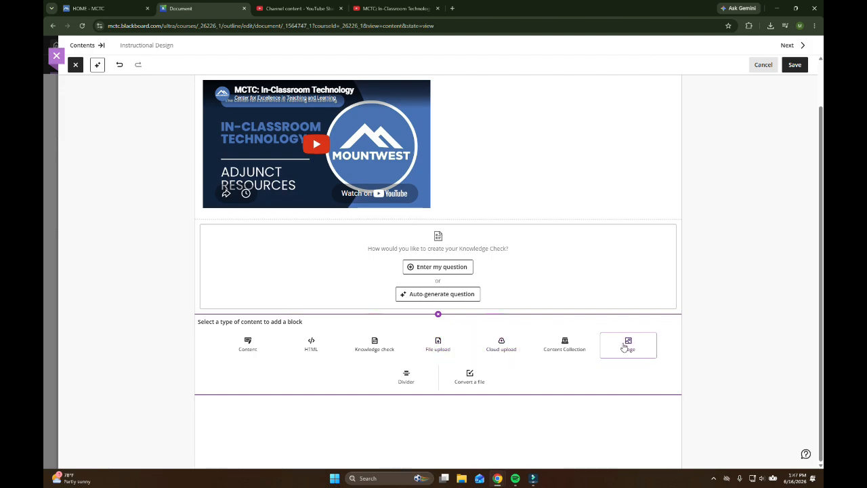
pyautogui.click(407, 377)
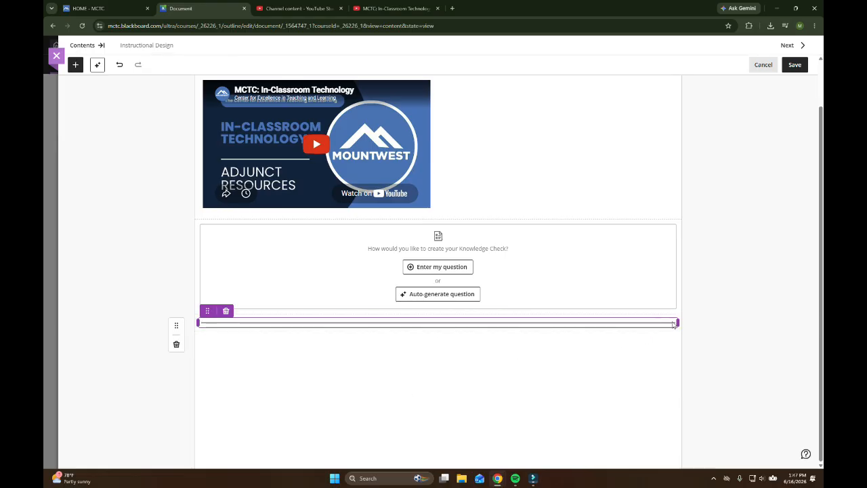
pyautogui.moveTo(677, 322); pyautogui.dragTo(438, 331)
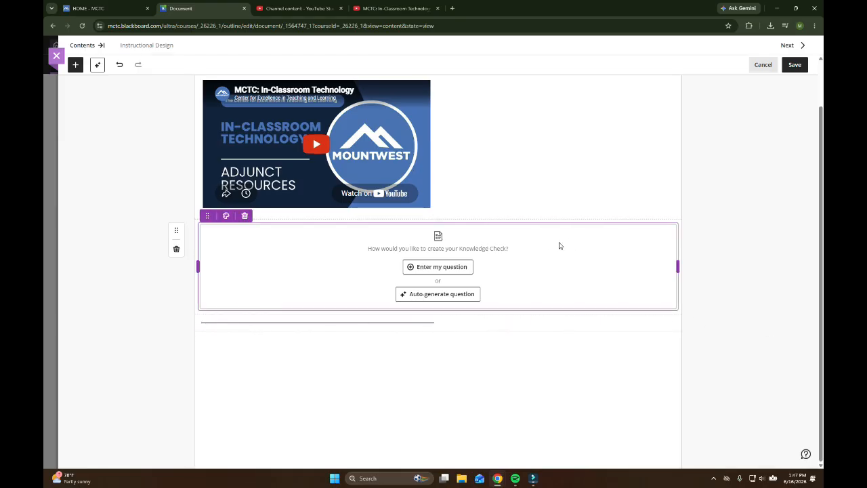
# - Delete the Knowledge check block between the video and the divider
pyautogui.click(245, 216)
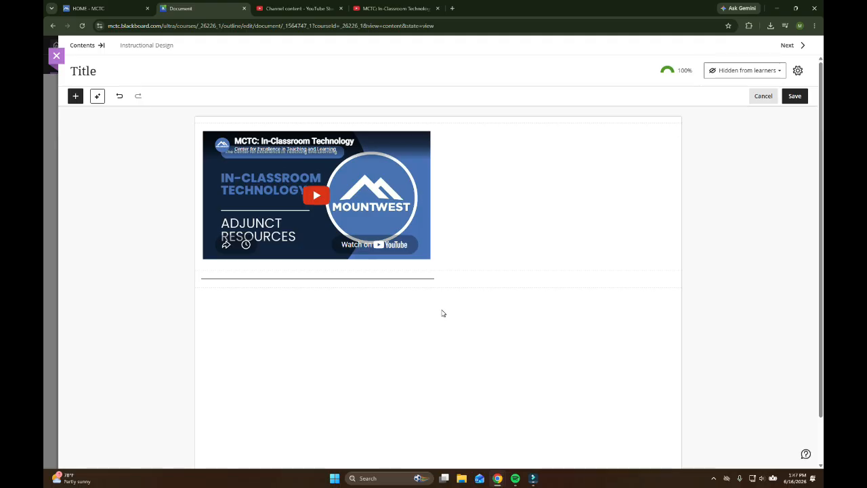